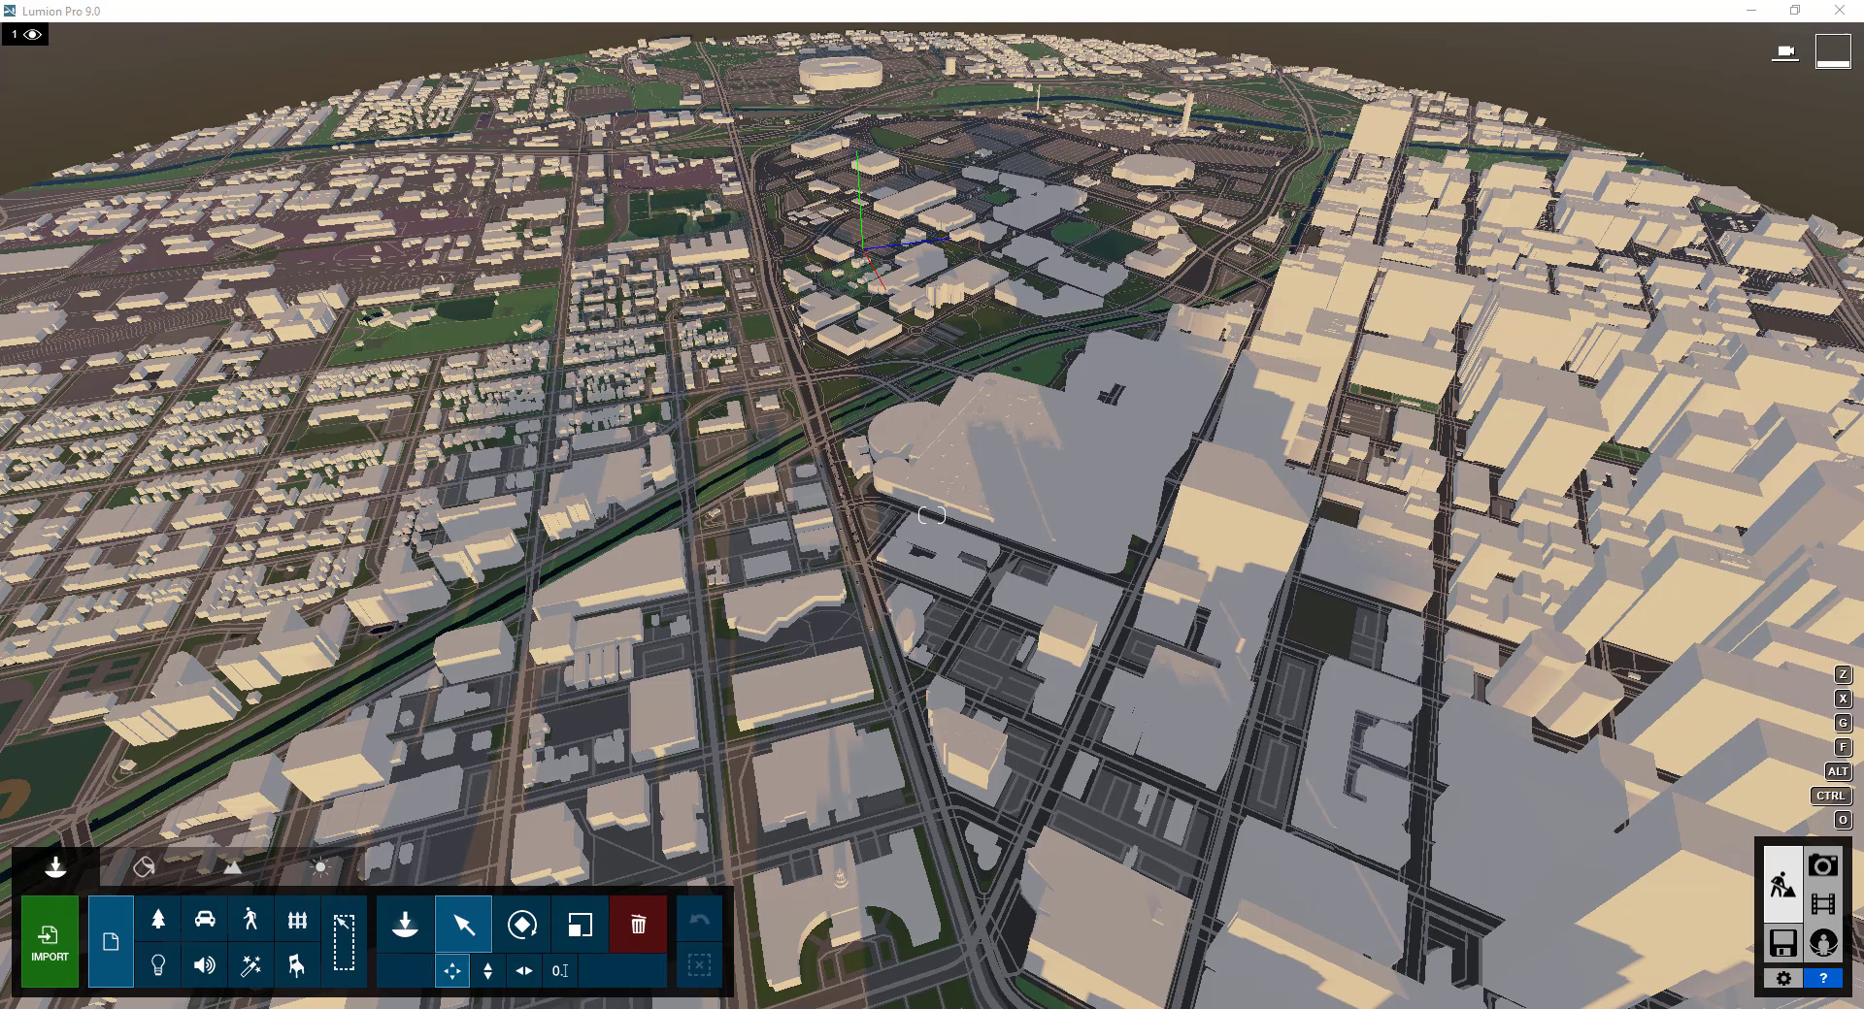
Orbit to a high oblique view over downtown, with tall blocks on the right and the park below
{"action": "left_click_drag", "start_coordinate": [1863, 500], "coordinate": [875, 50]}
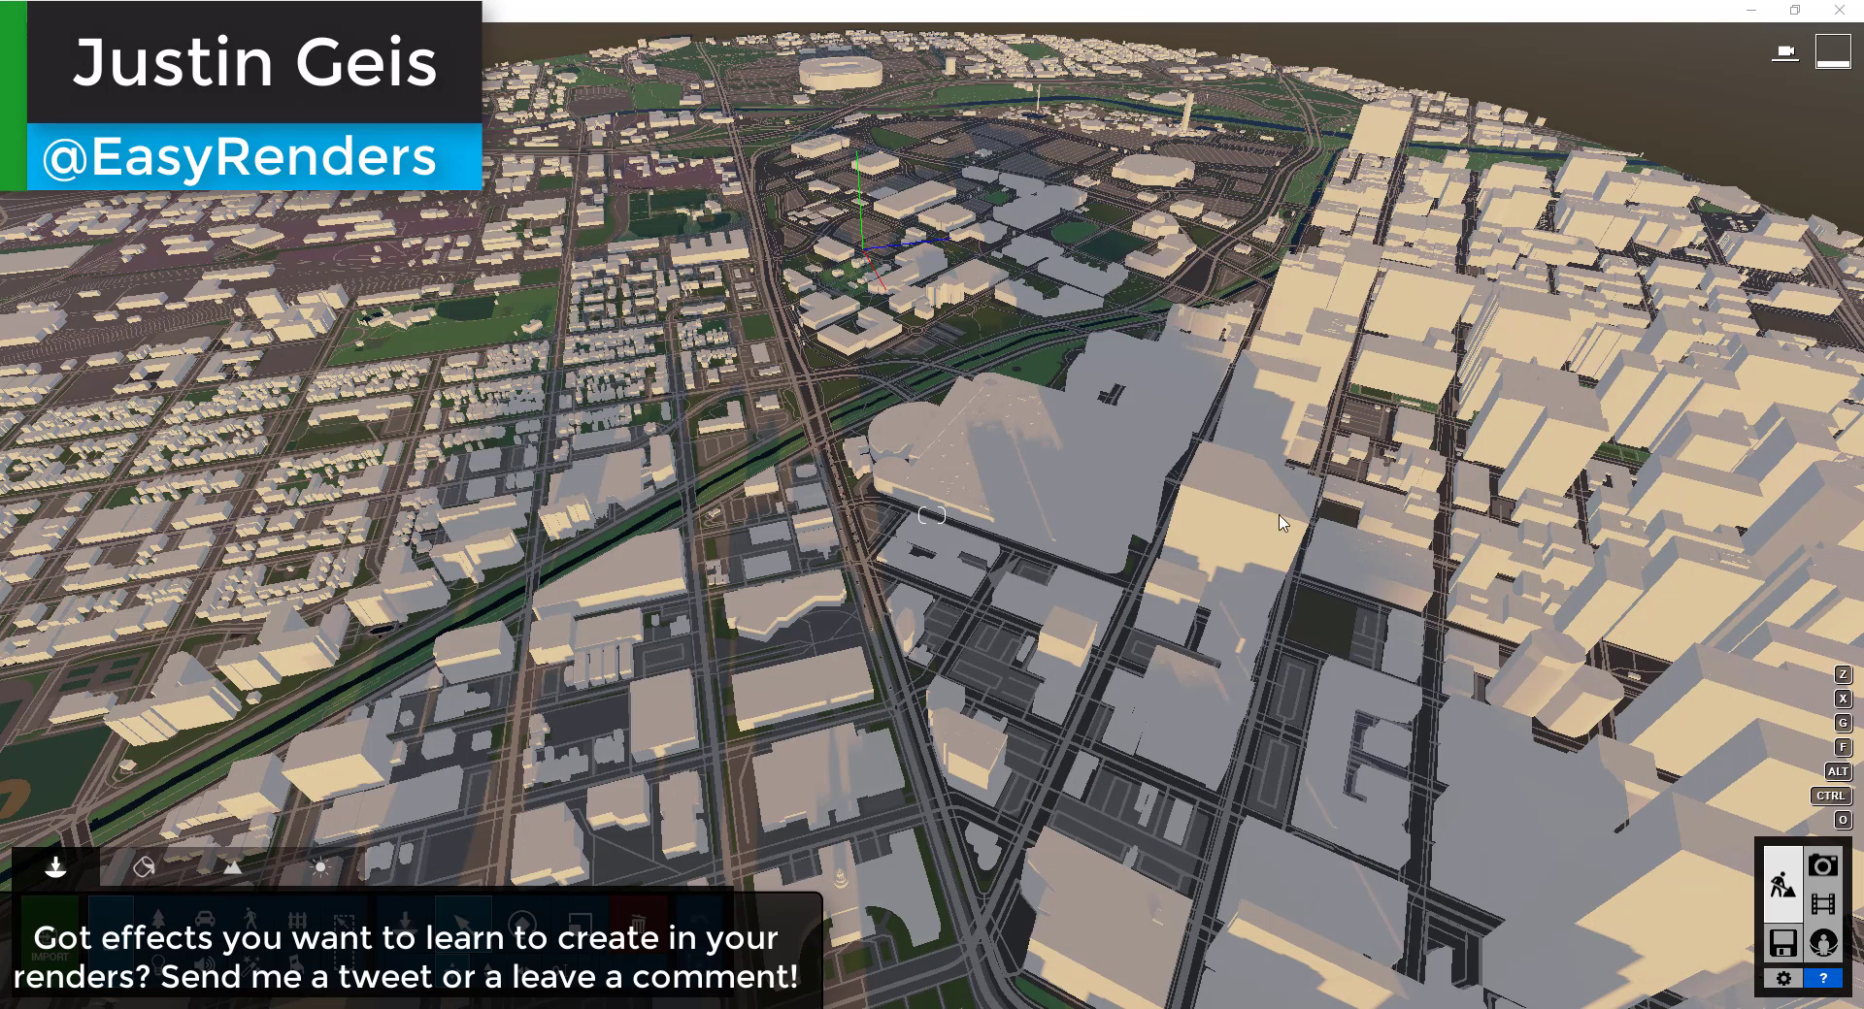
{"action": "right_click_drag", "start_coordinate": [1082, 471], "coordinate": [565, 971]}
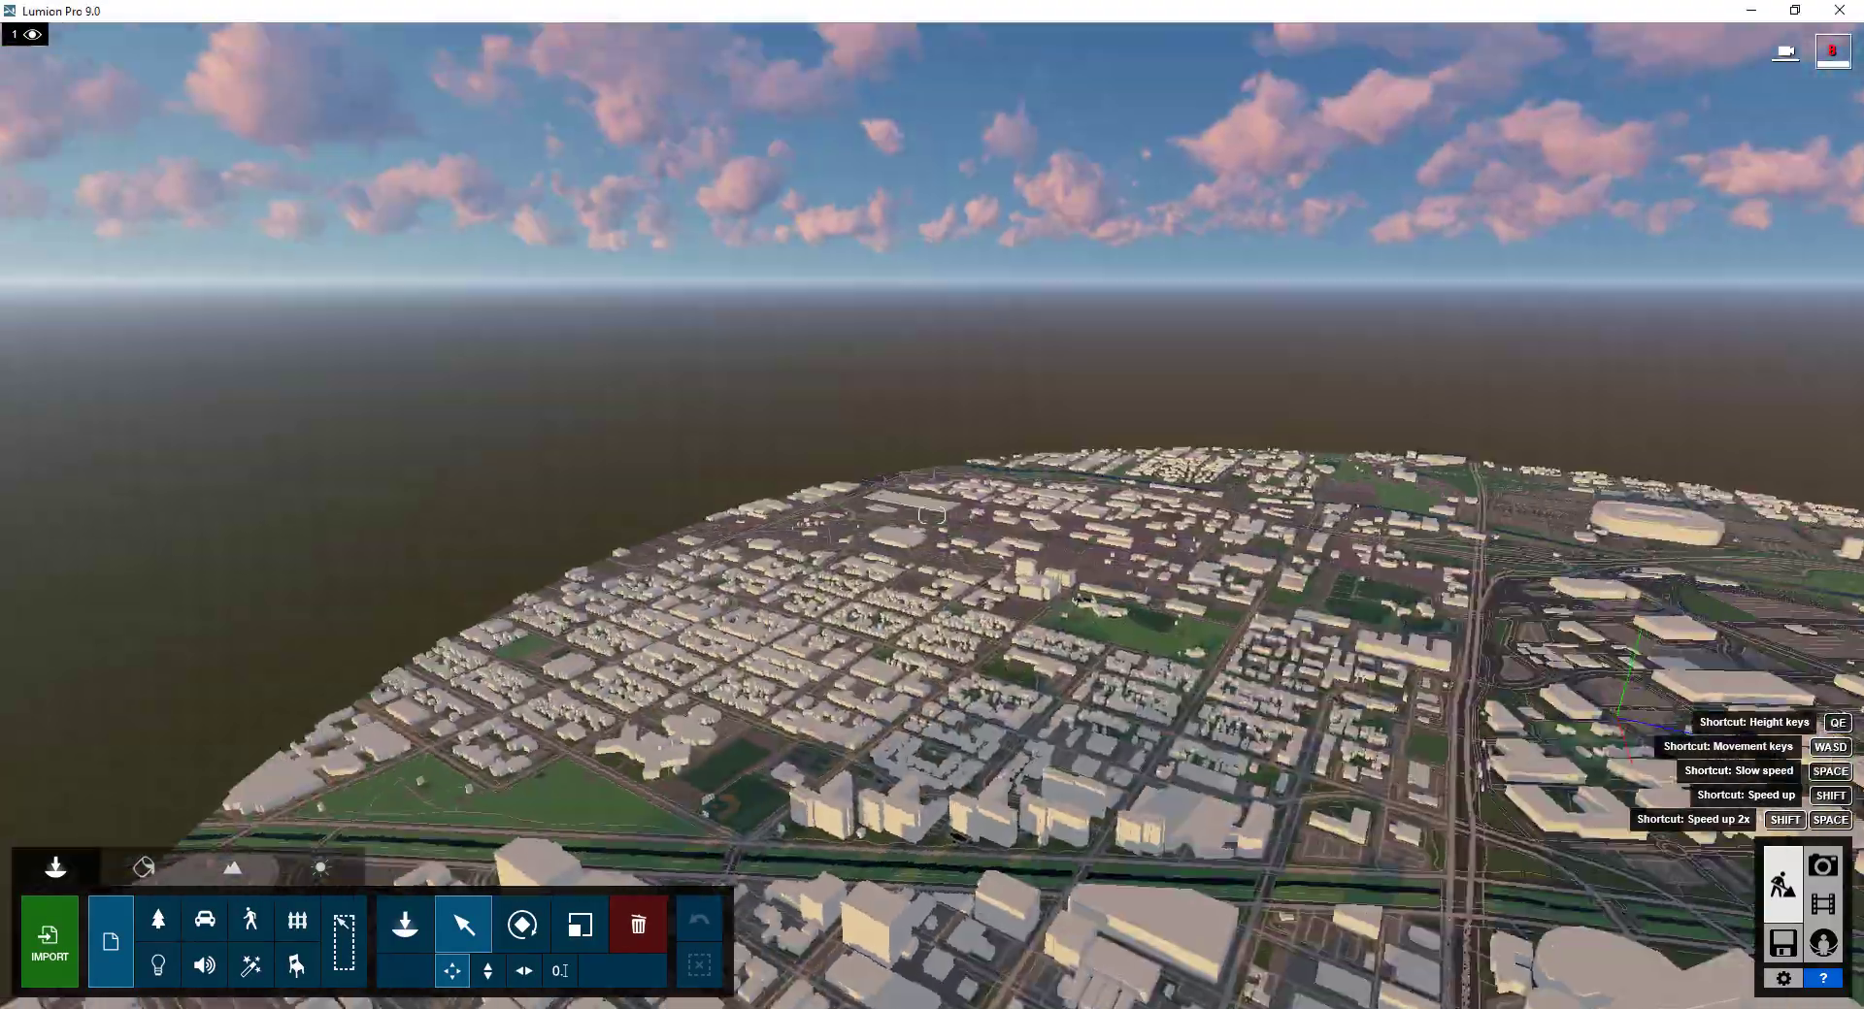
{"action": "right_click_drag", "start_coordinate": [1291, 611], "coordinate": [1619, 760]}
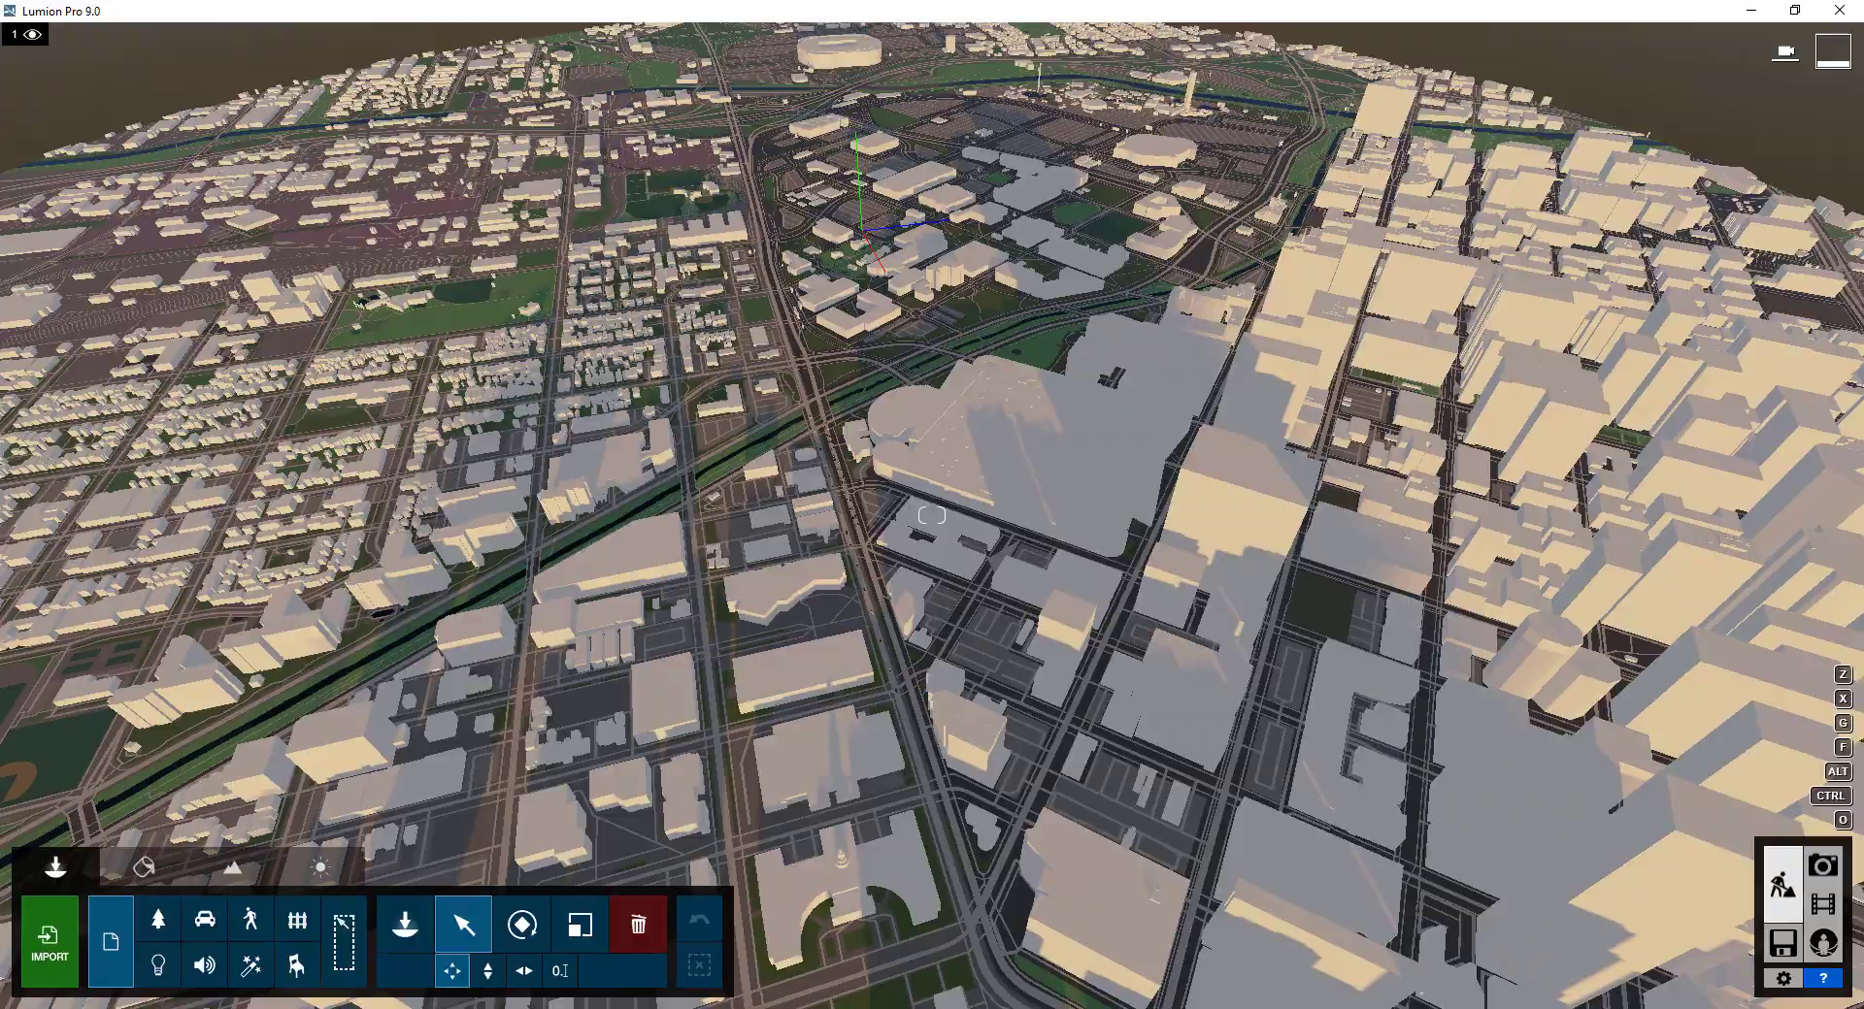
{"action": "right_click_drag", "start_coordinate": [1072, 611], "coordinate": [961, 600]}
{"action": "right_click_drag", "start_coordinate": [753, 228], "coordinate": [765, 282]}
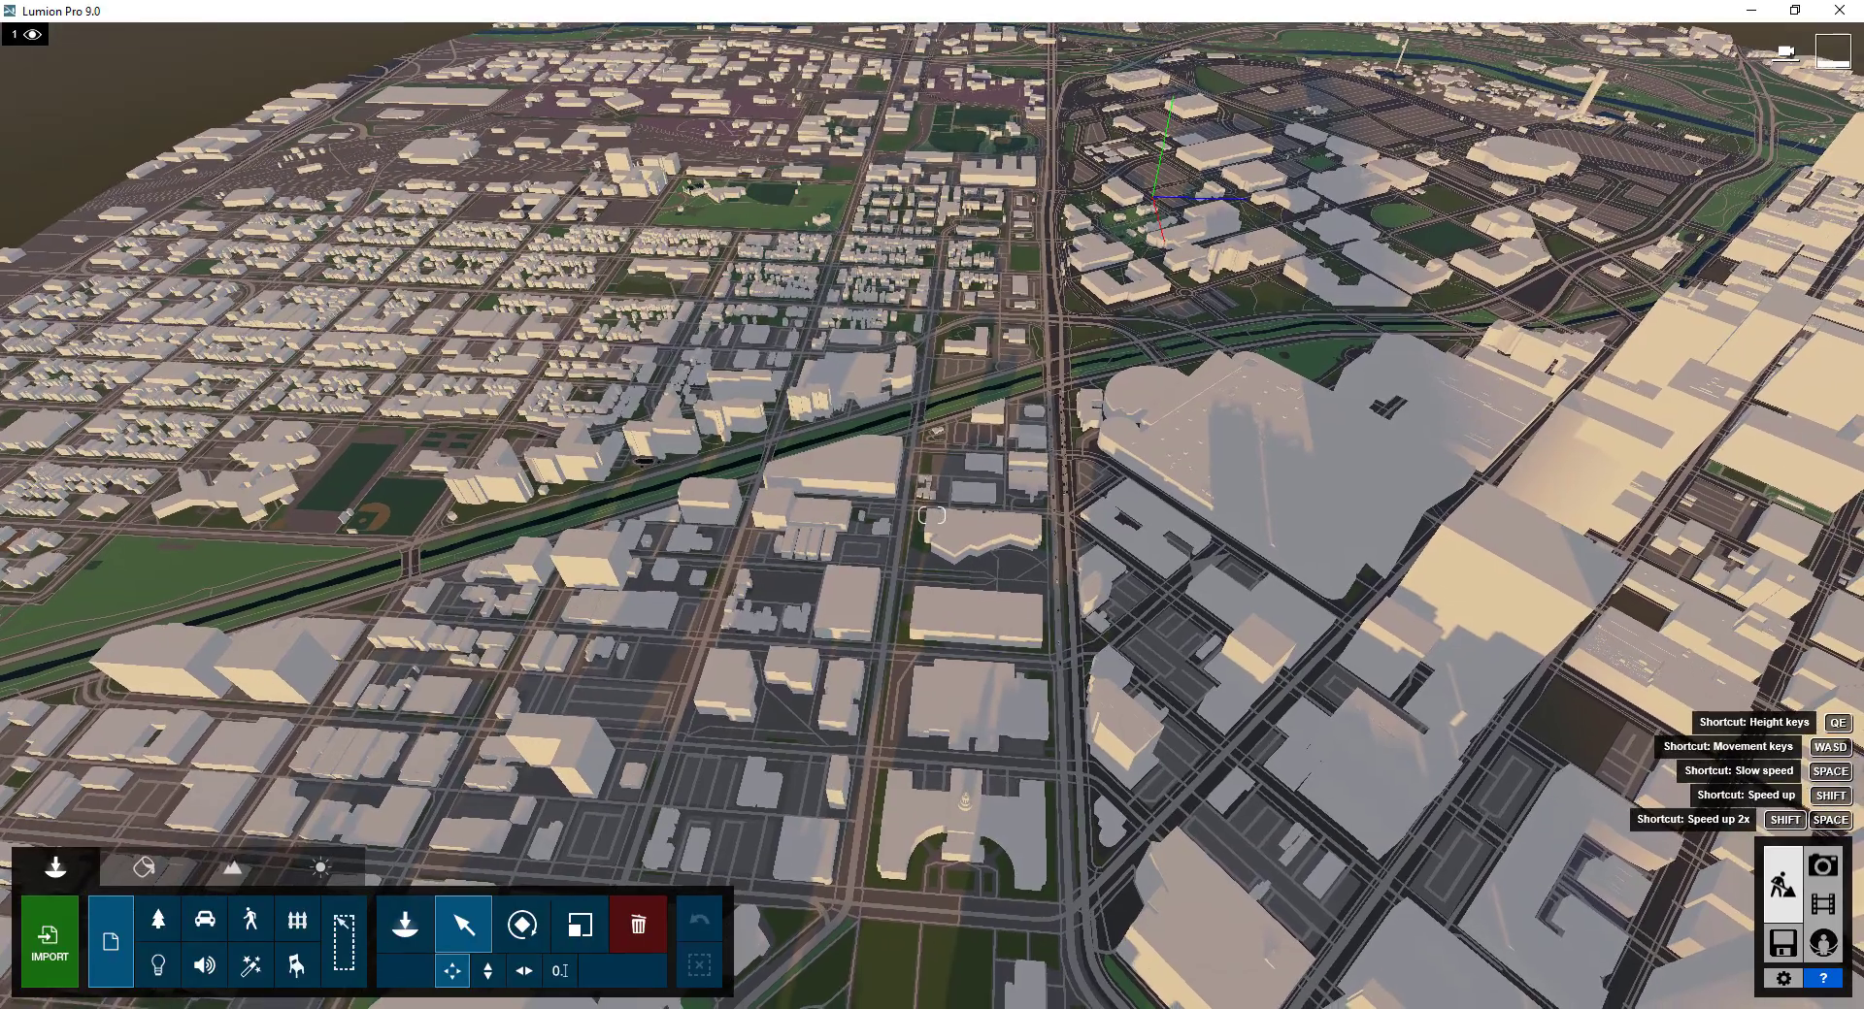
{"action": "right_click_drag", "start_coordinate": [1145, 542], "coordinate": [1337, 455]}
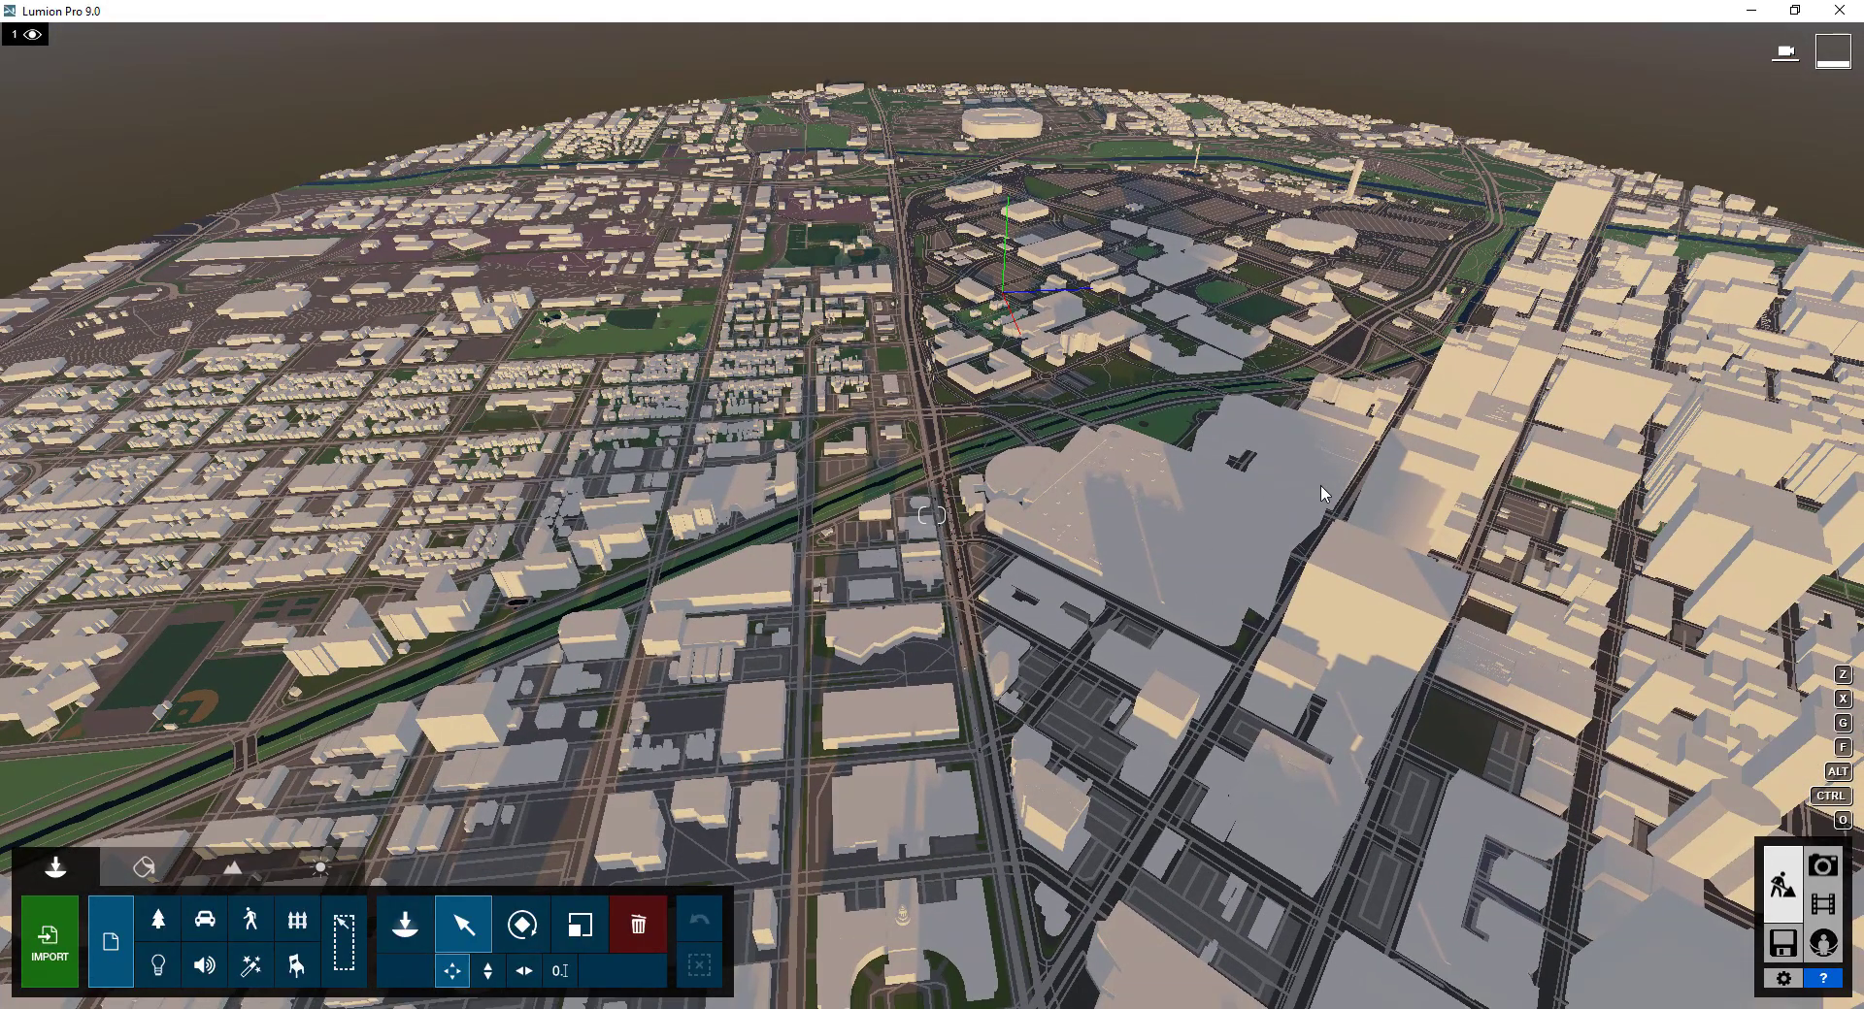
{"action": "right_click_drag", "start_coordinate": [1165, 618], "coordinate": [1177, 383]}
{"action": "right_click_drag", "start_coordinate": [1213, 540], "coordinate": [1194, 621]}
{"action": "right_click_drag", "start_coordinate": [1009, 669], "coordinate": [975, 665]}
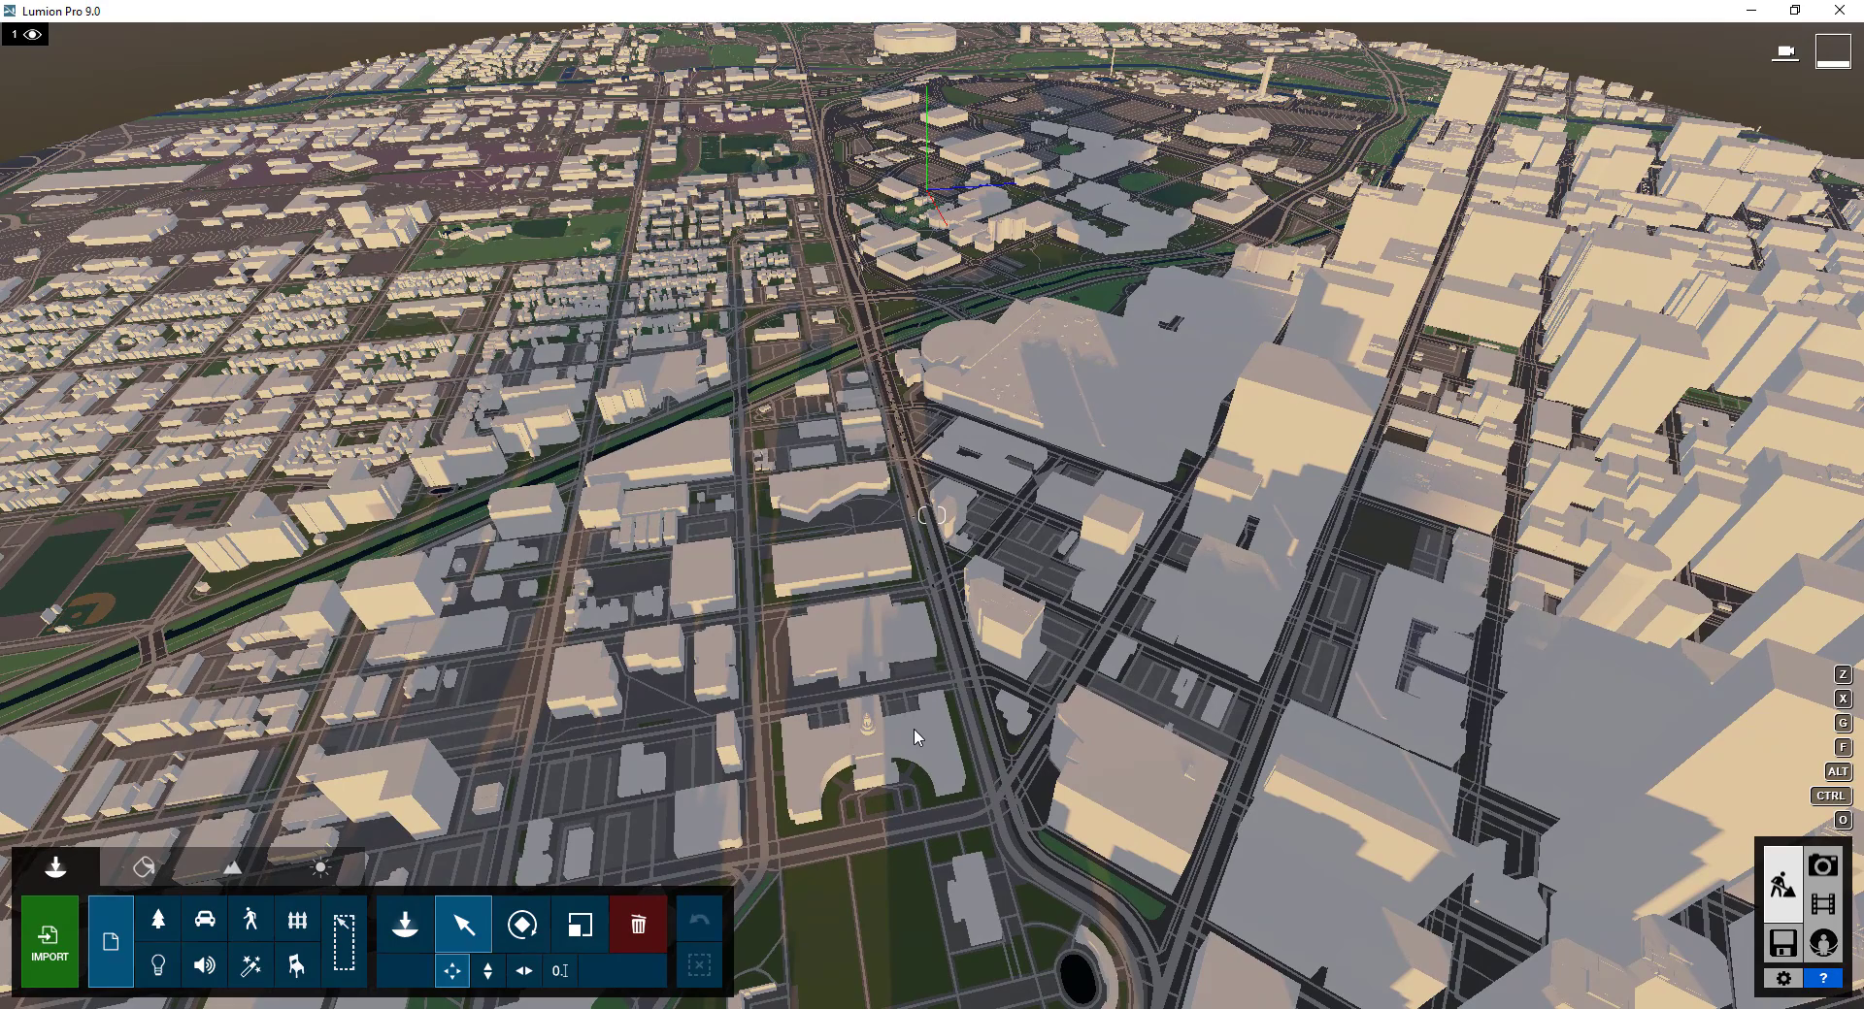
{"action": "right_click_drag", "start_coordinate": [963, 714], "coordinate": [1004, 532]}
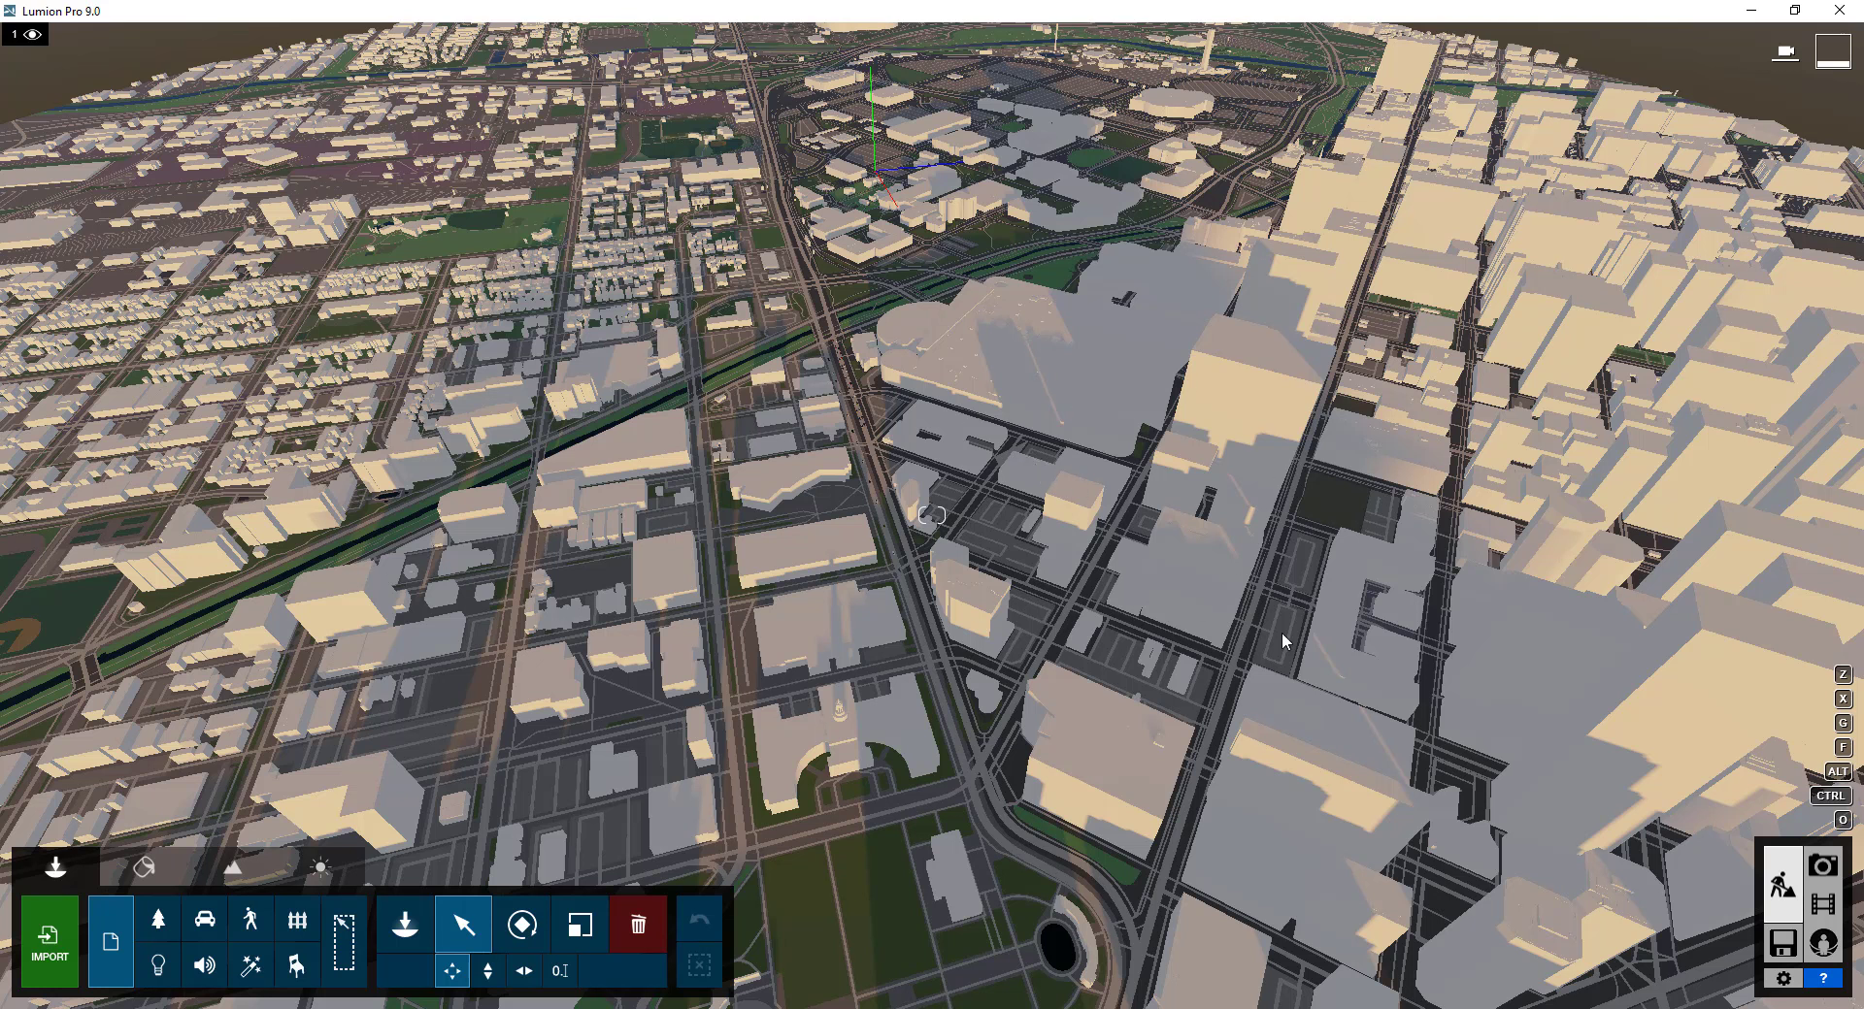
Store the current downtown view in photo slot 2 in Photo mode
{"action": "left_click", "coordinate": [1821, 866]}
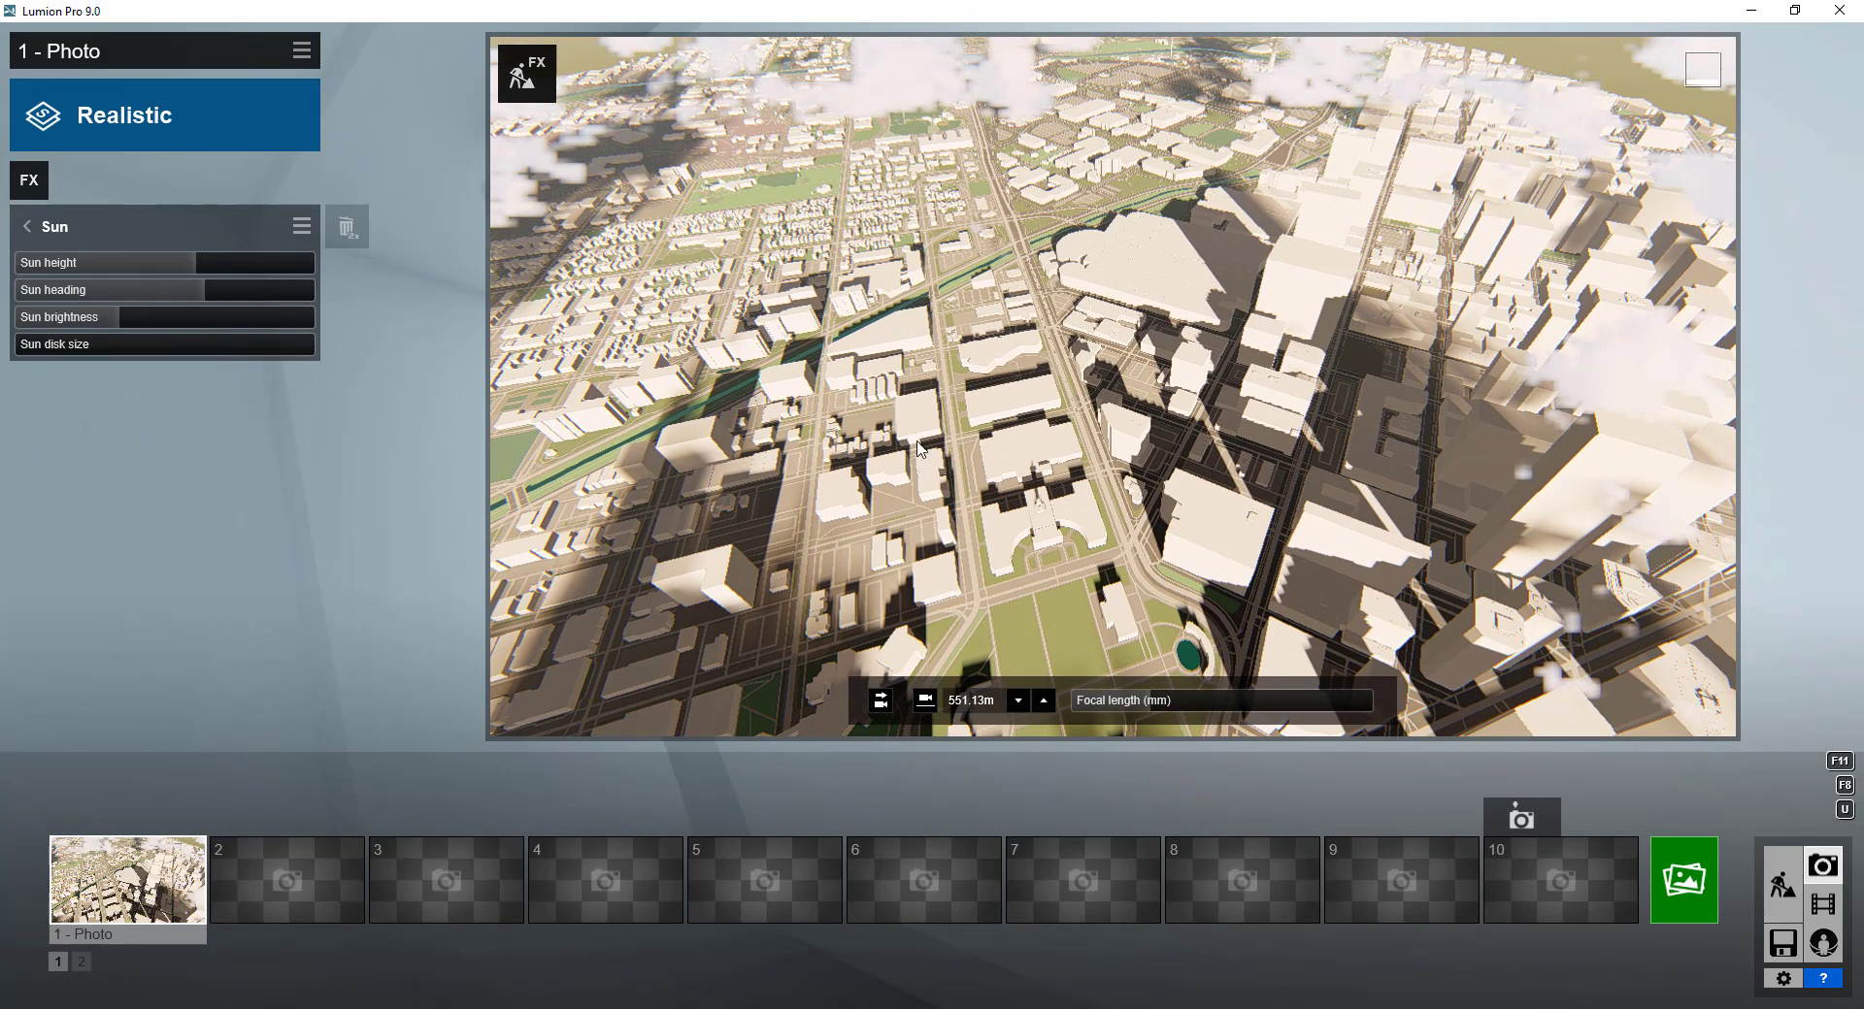
{"action": "left_click", "coordinate": [316, 876]}
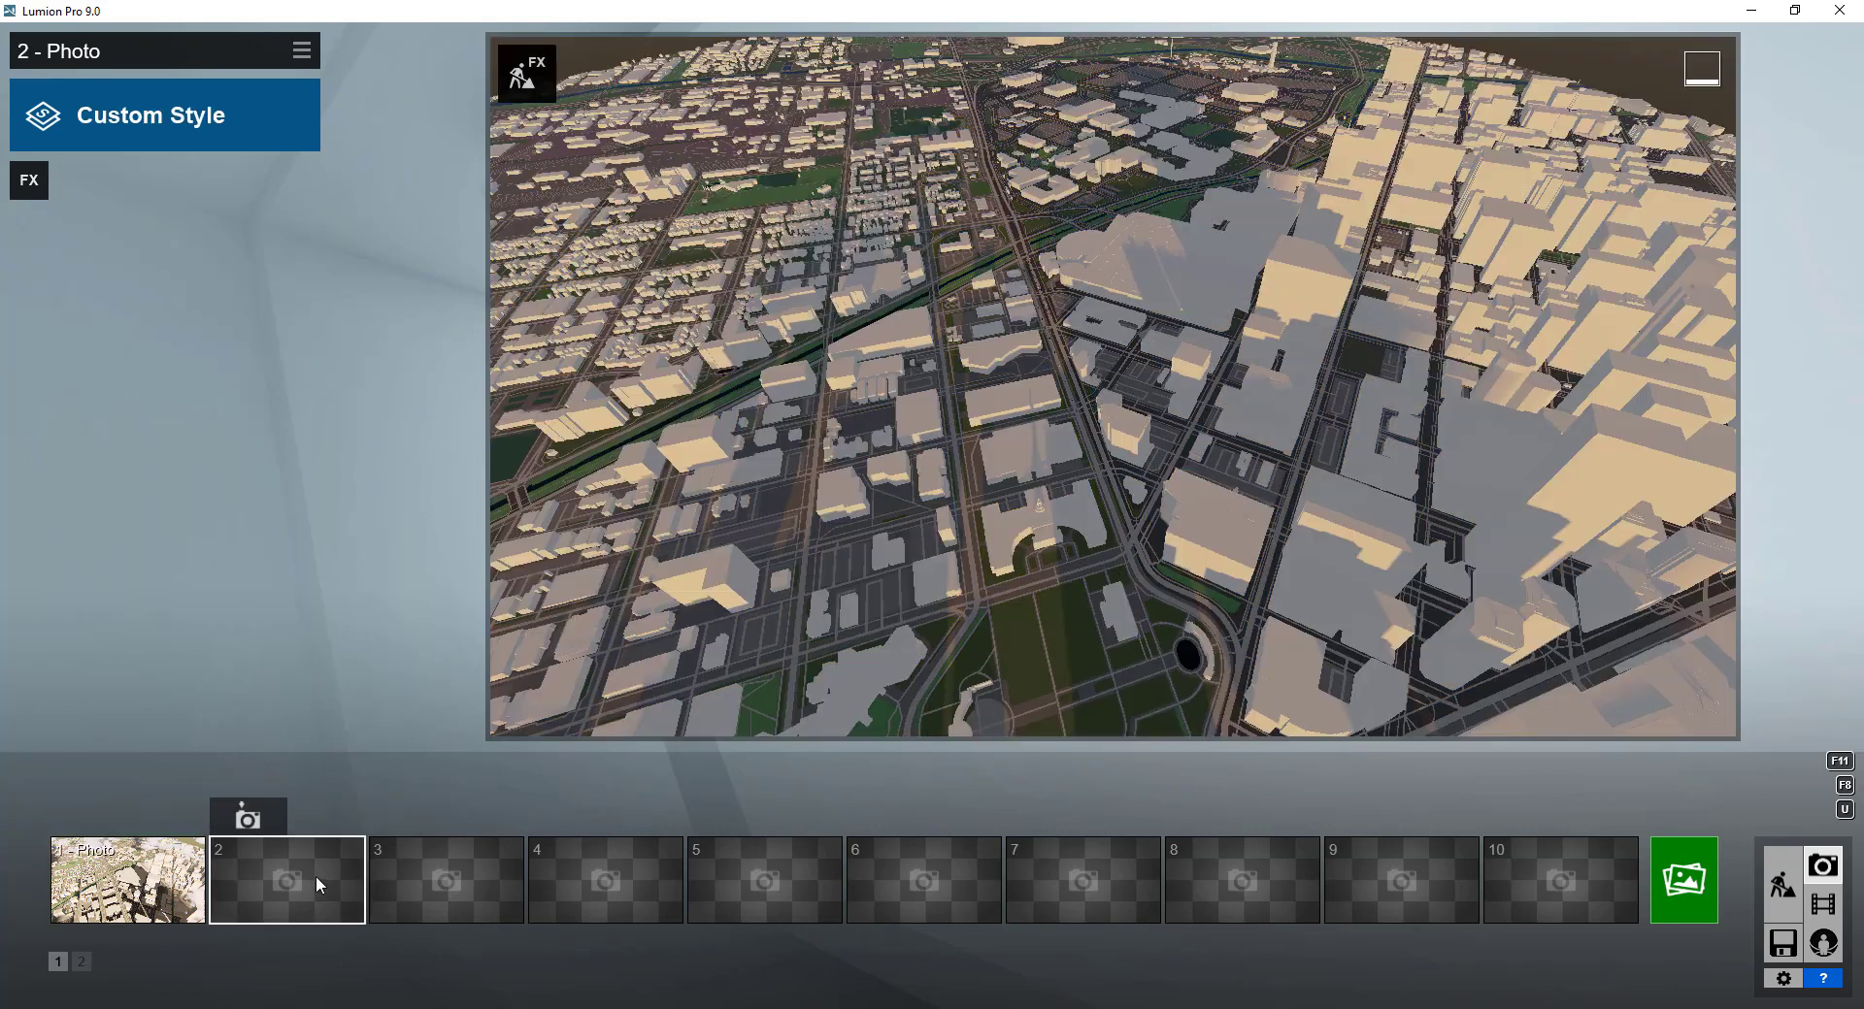
{"action": "mouse_move", "coordinate": [1294, 339]}
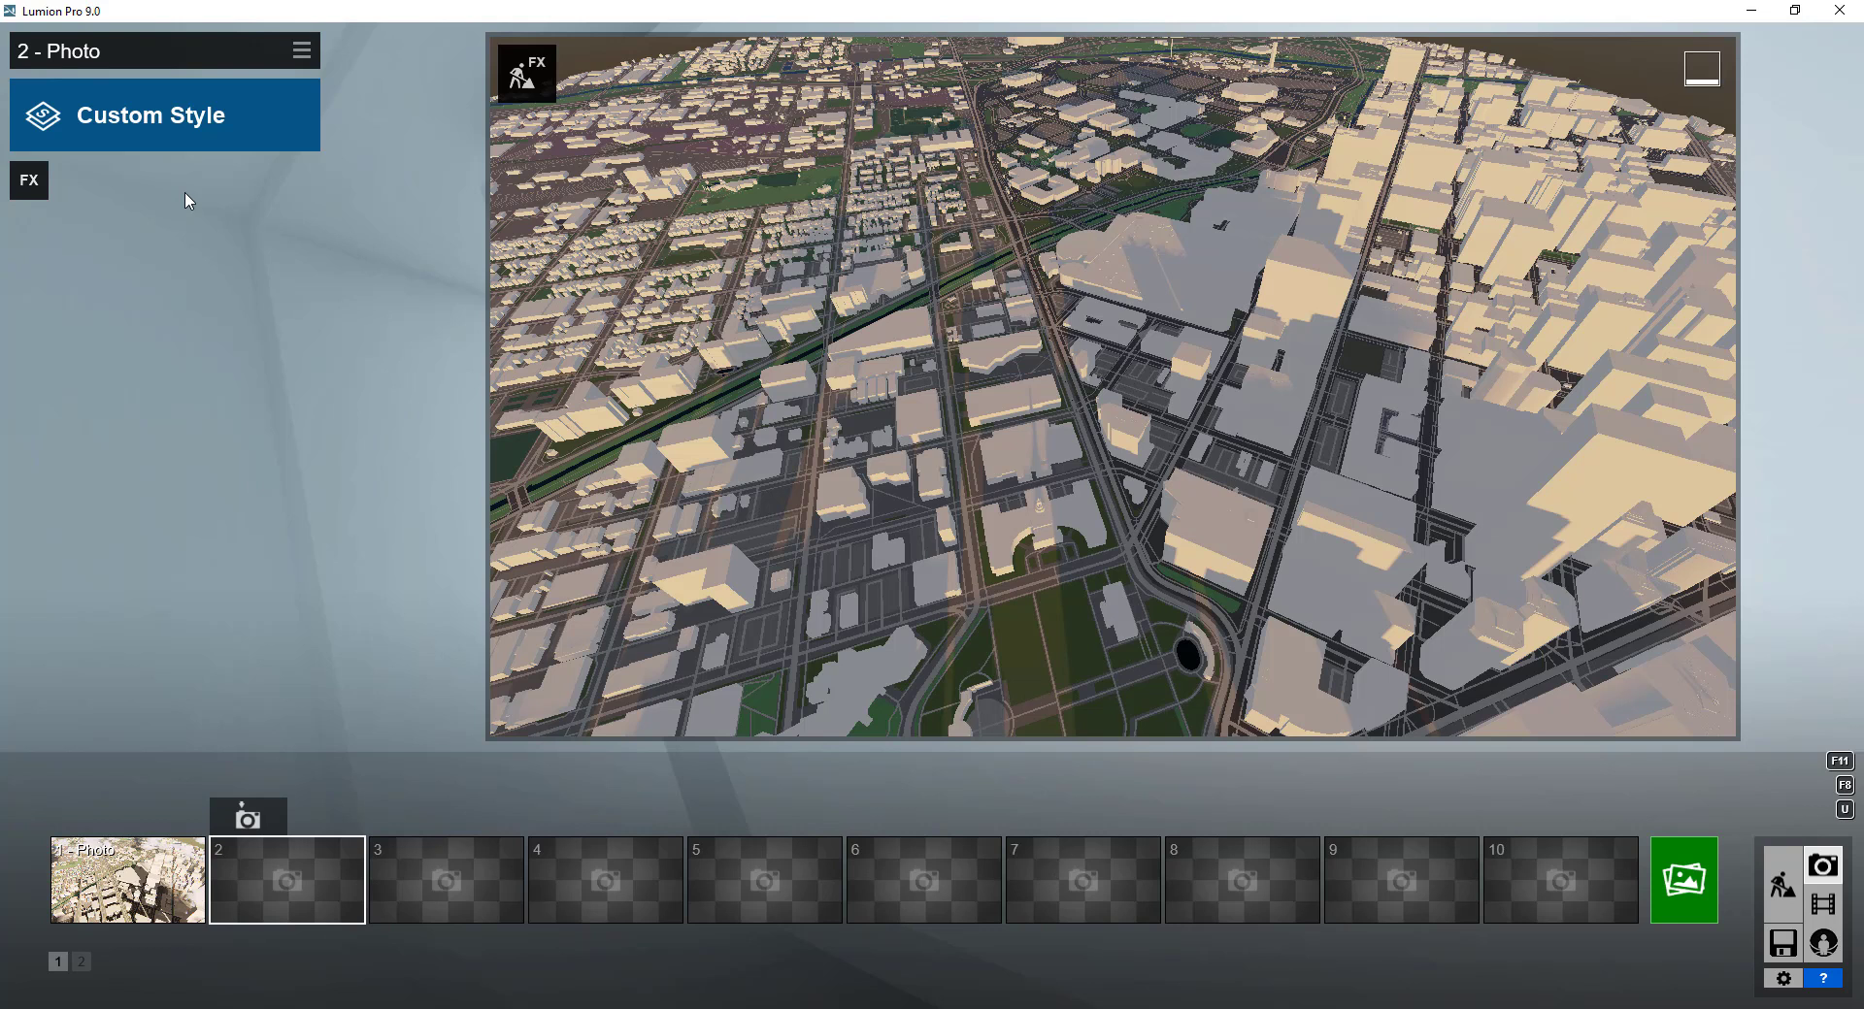
{"action": "left_click", "coordinate": [247, 819]}
Apply the Realistic style to photo 2 and re-aim its camera over downtown
{"action": "mouse_move", "coordinate": [937, 442]}
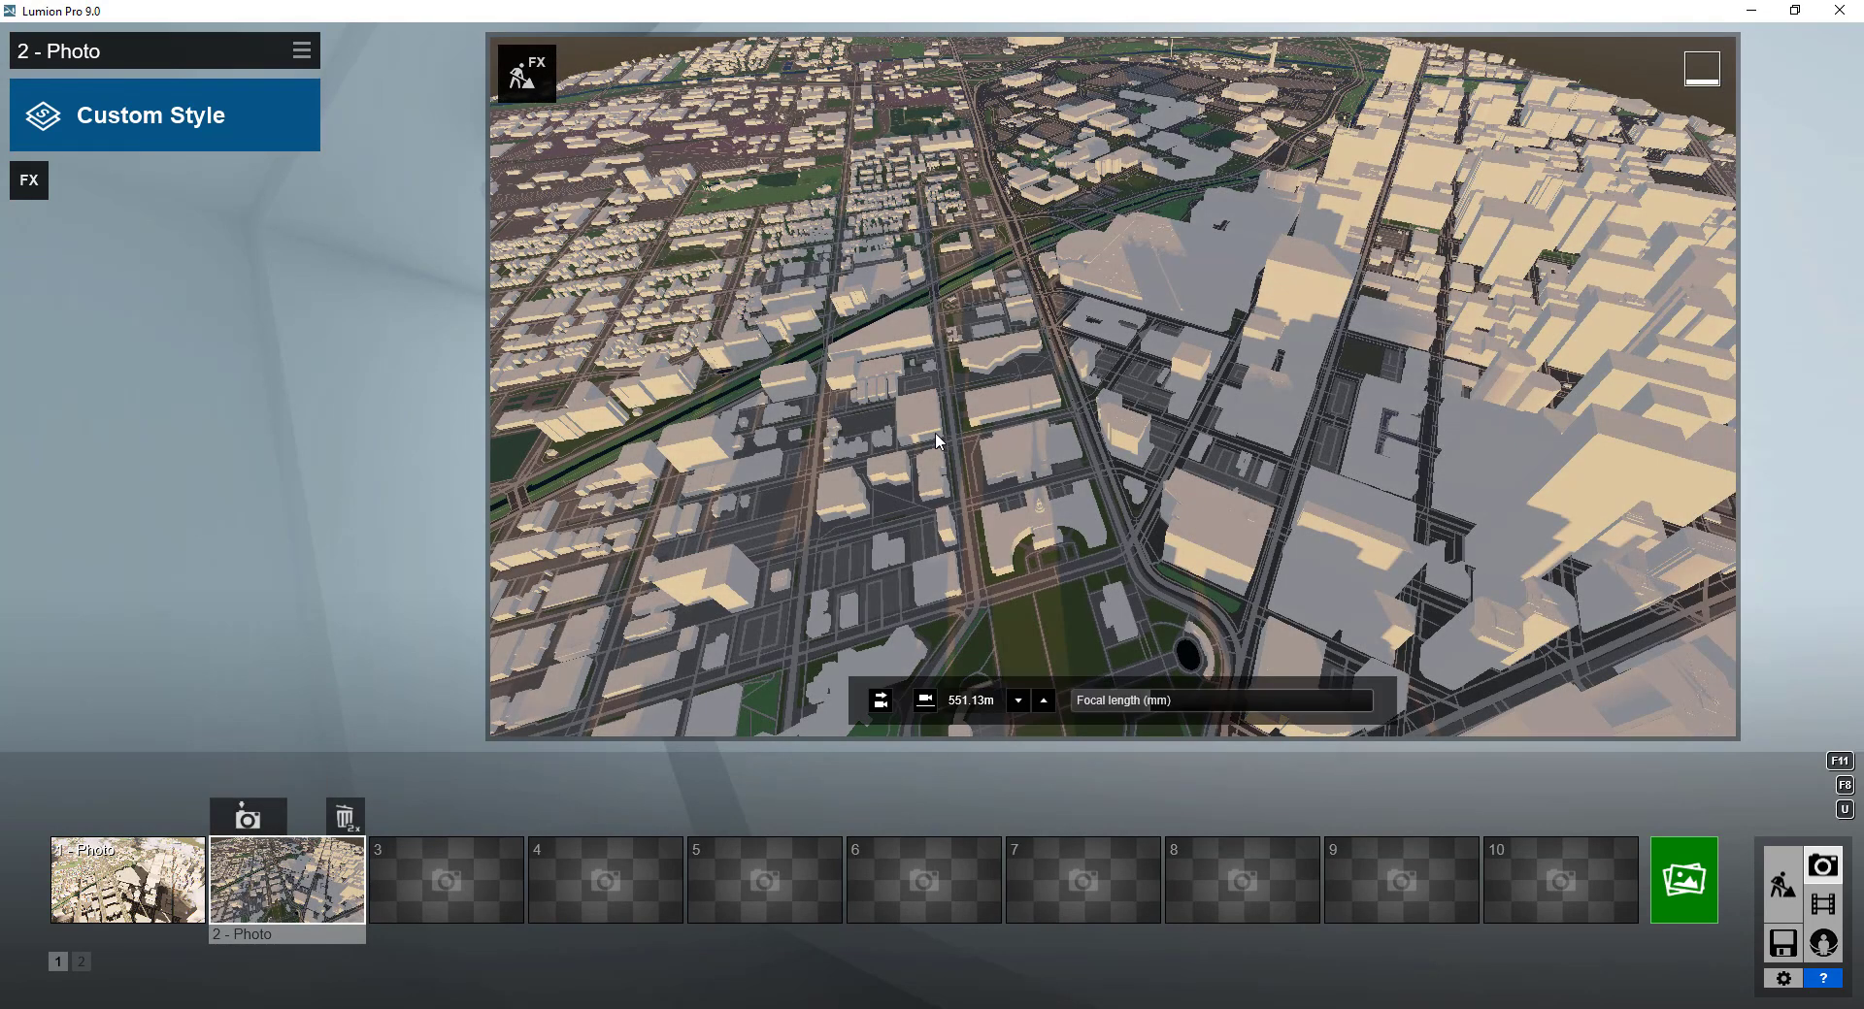
{"action": "left_click", "coordinate": [153, 112]}
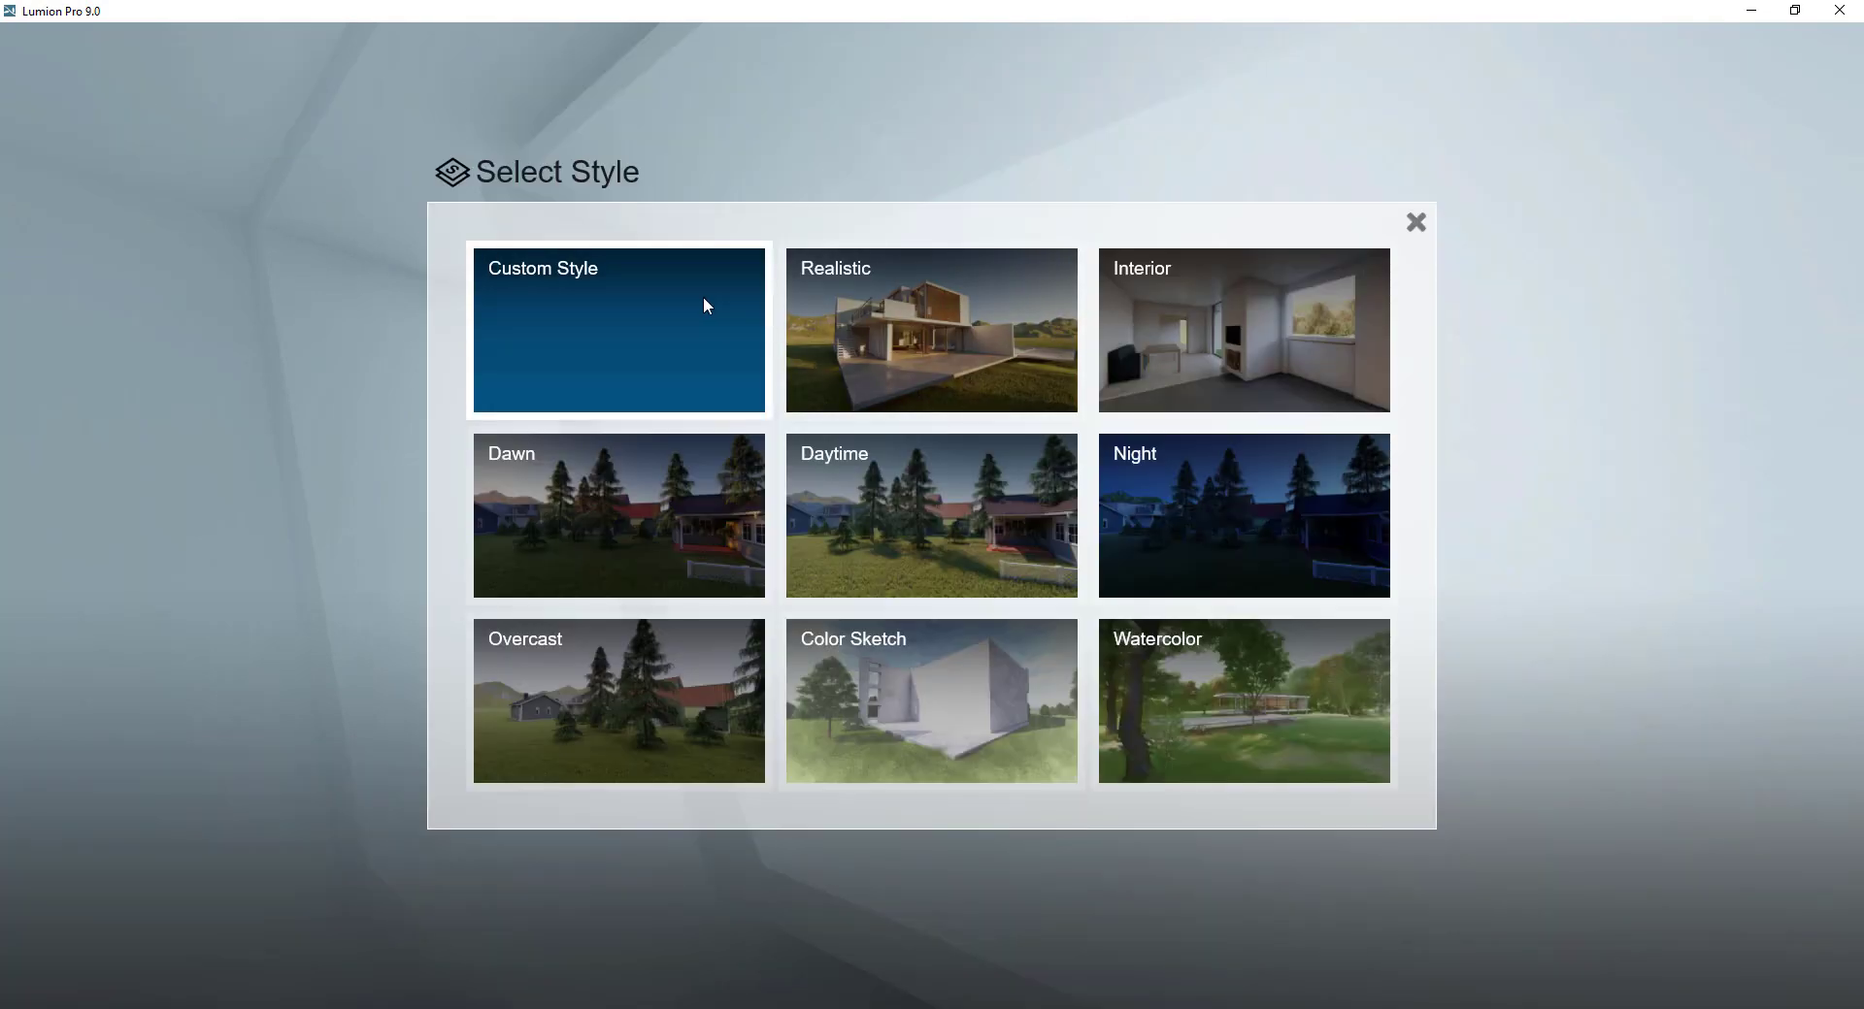
{"action": "left_click", "coordinate": [901, 337]}
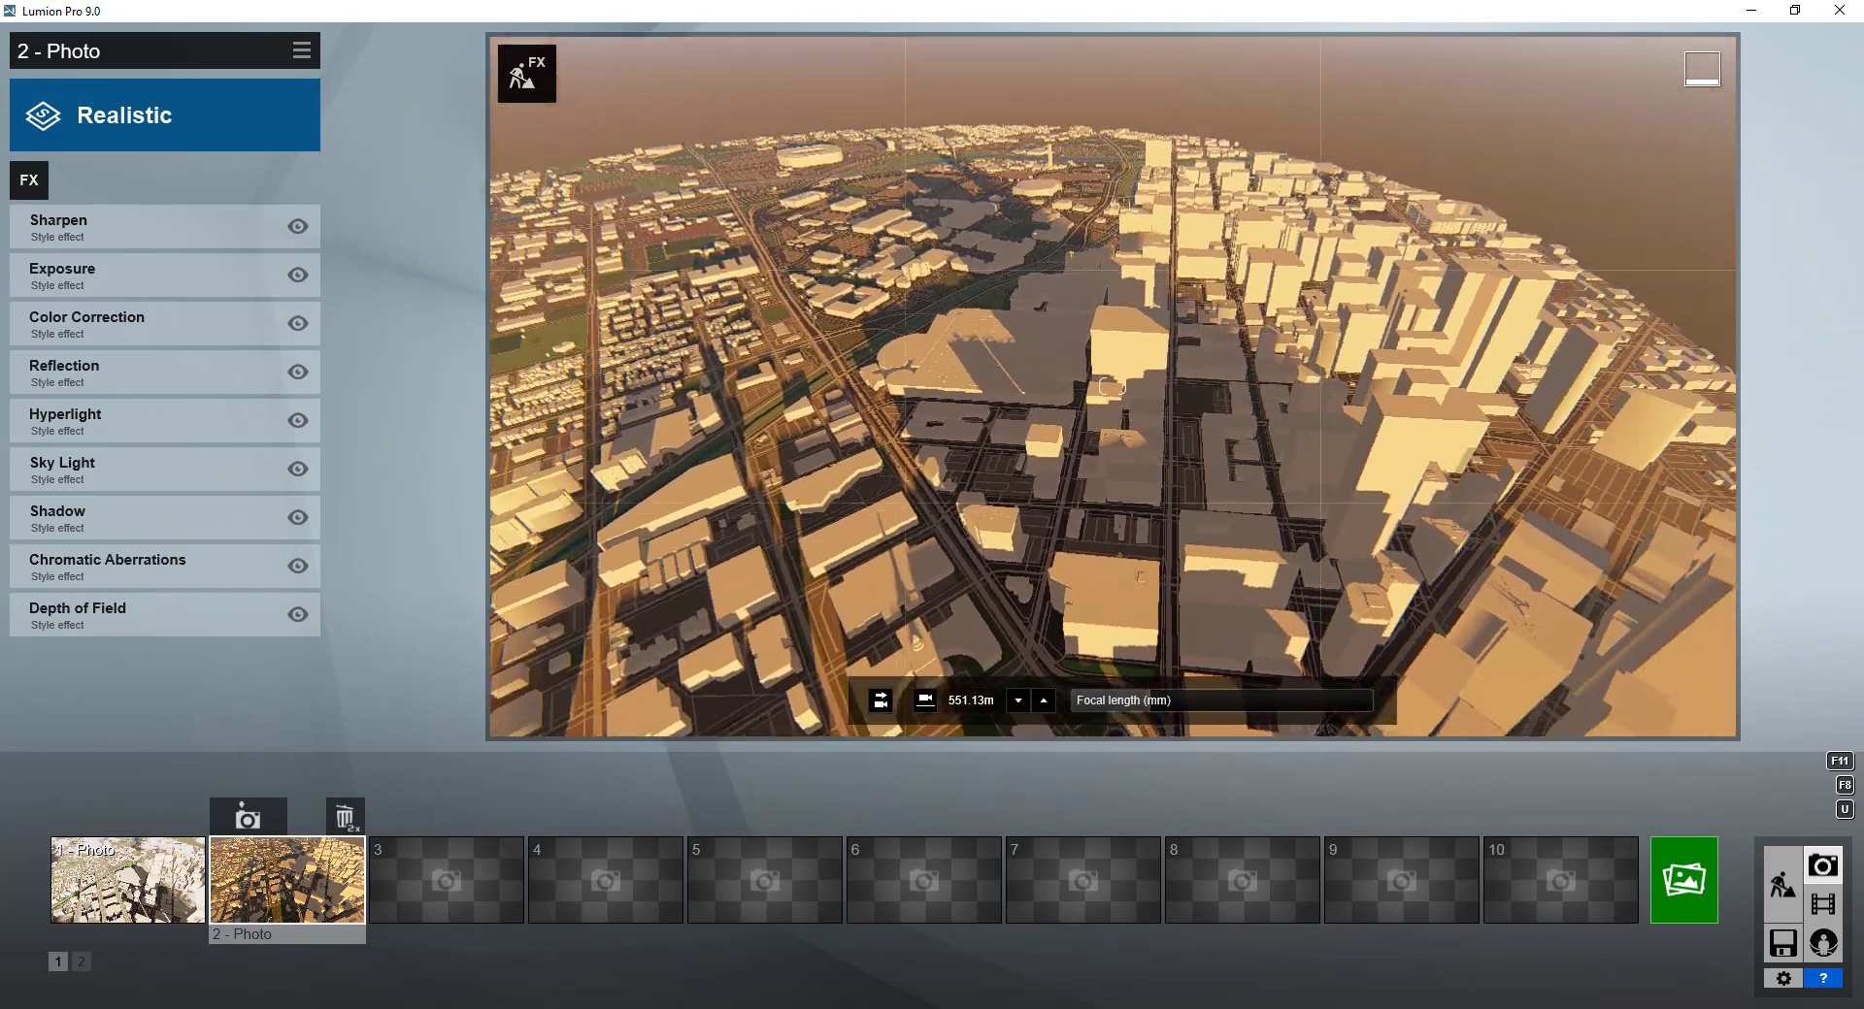
{"action": "right_click_drag", "start_coordinate": [1113, 386], "coordinate": [1169, 393]}
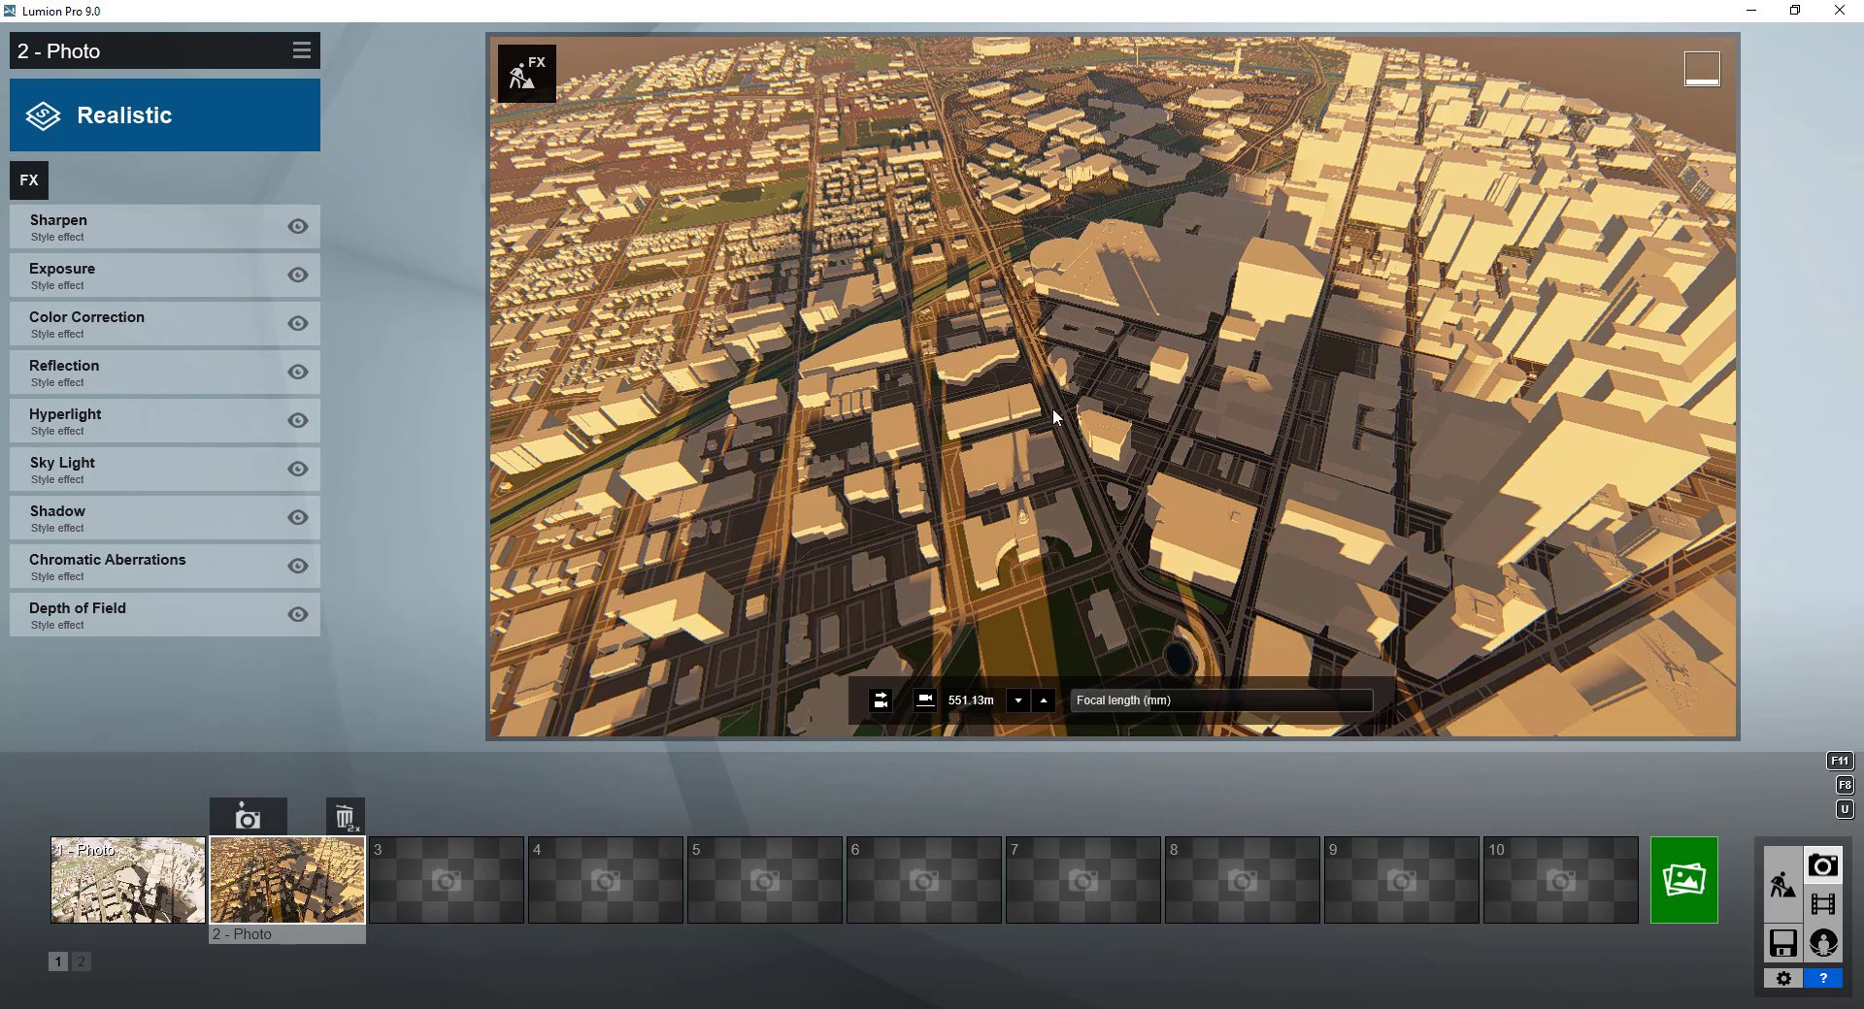
{"action": "mouse_move", "coordinate": [1122, 428]}
{"action": "right_mouse_down"}
{"action": "mouse_move", "coordinate": [1116, 291]}
{"action": "mouse_move", "coordinate": [1120, 441]}
{"action": "right_mouse_up"}
{"action": "right_click_drag", "start_coordinate": [811, 398], "coordinate": [811, 424]}
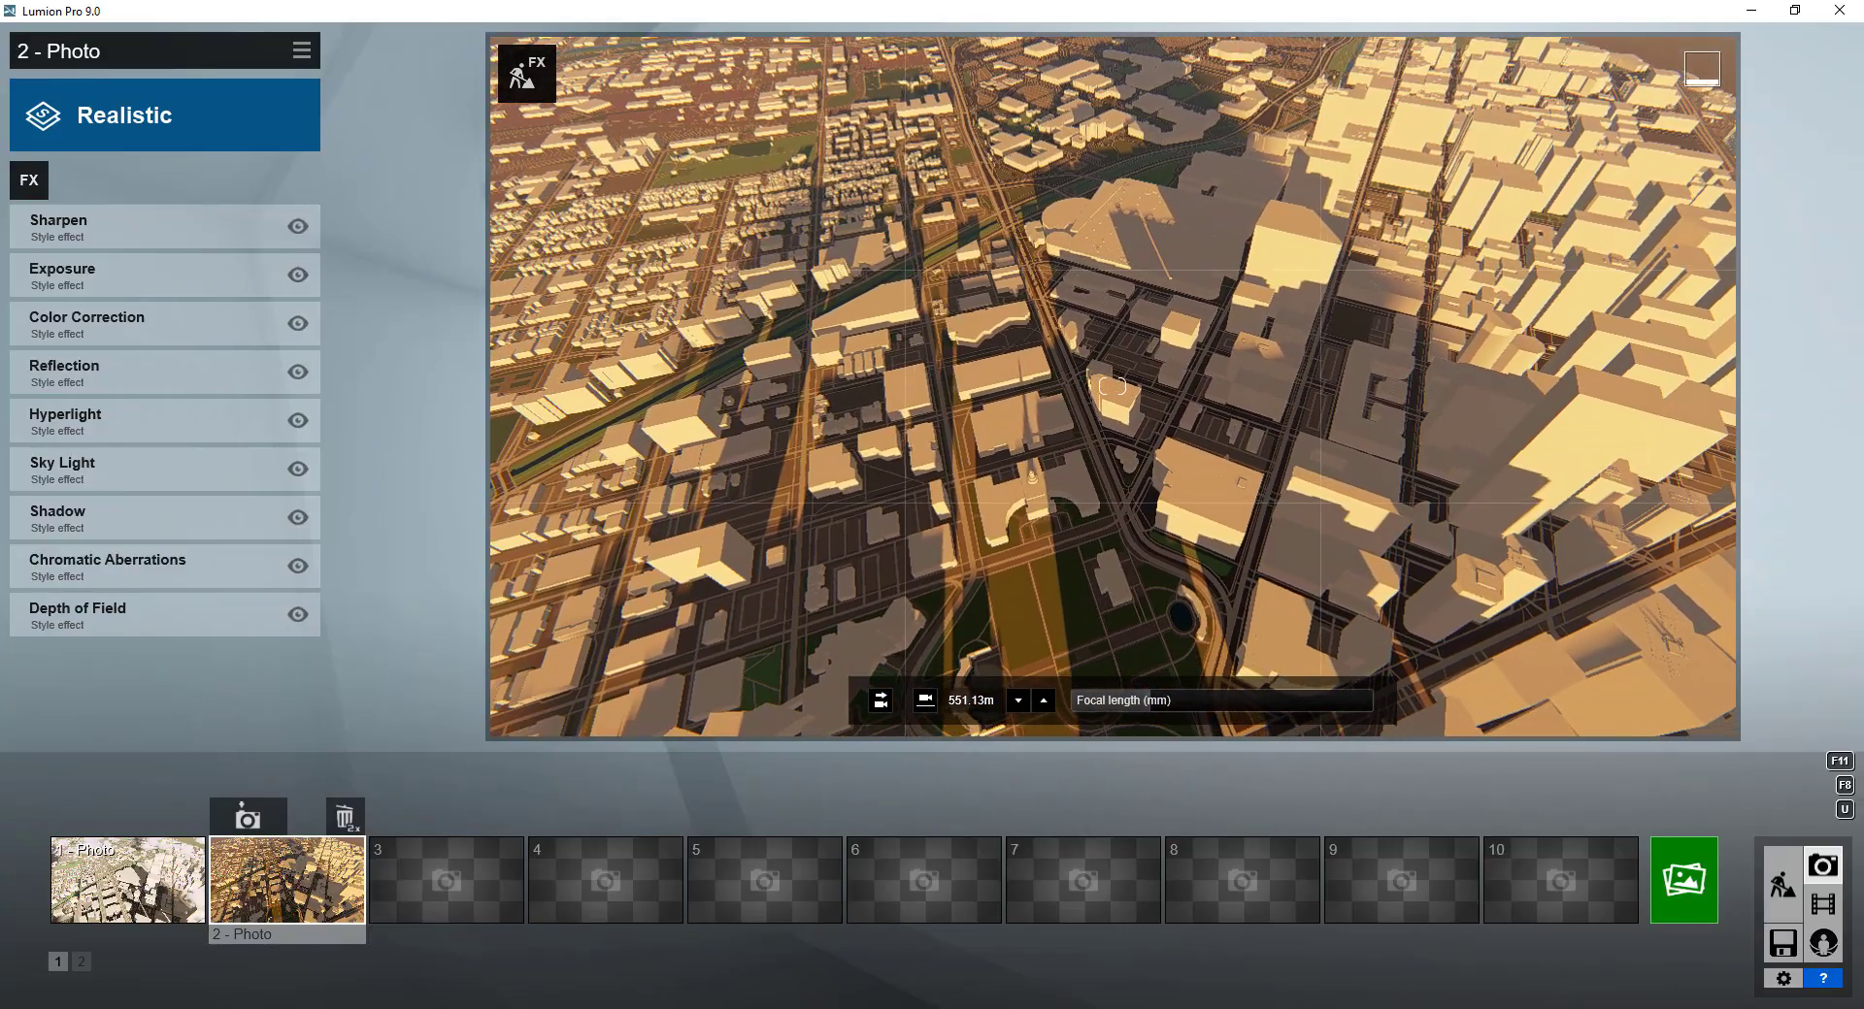
Add a Sun effect to photo 2, lowering sun height and brightness, and tilt toward the horizon
{"action": "left_click", "coordinate": [30, 180]}
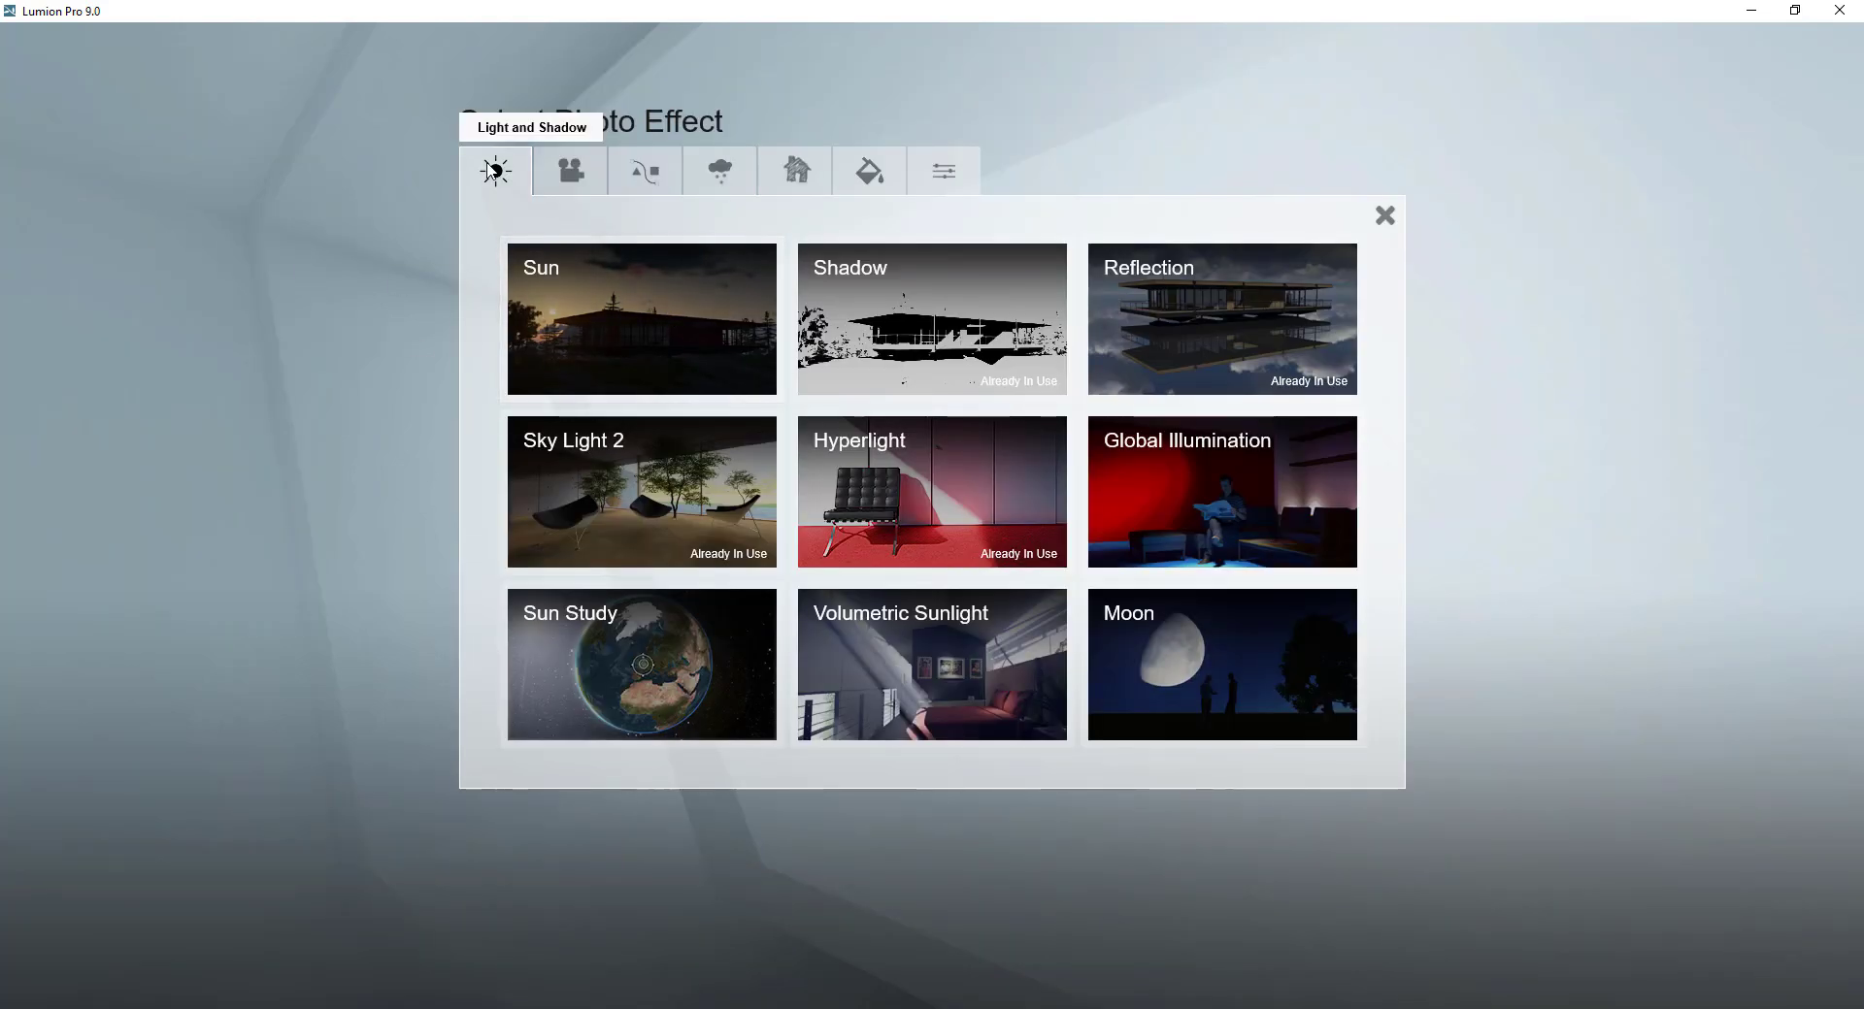
{"action": "left_click", "coordinate": [620, 287]}
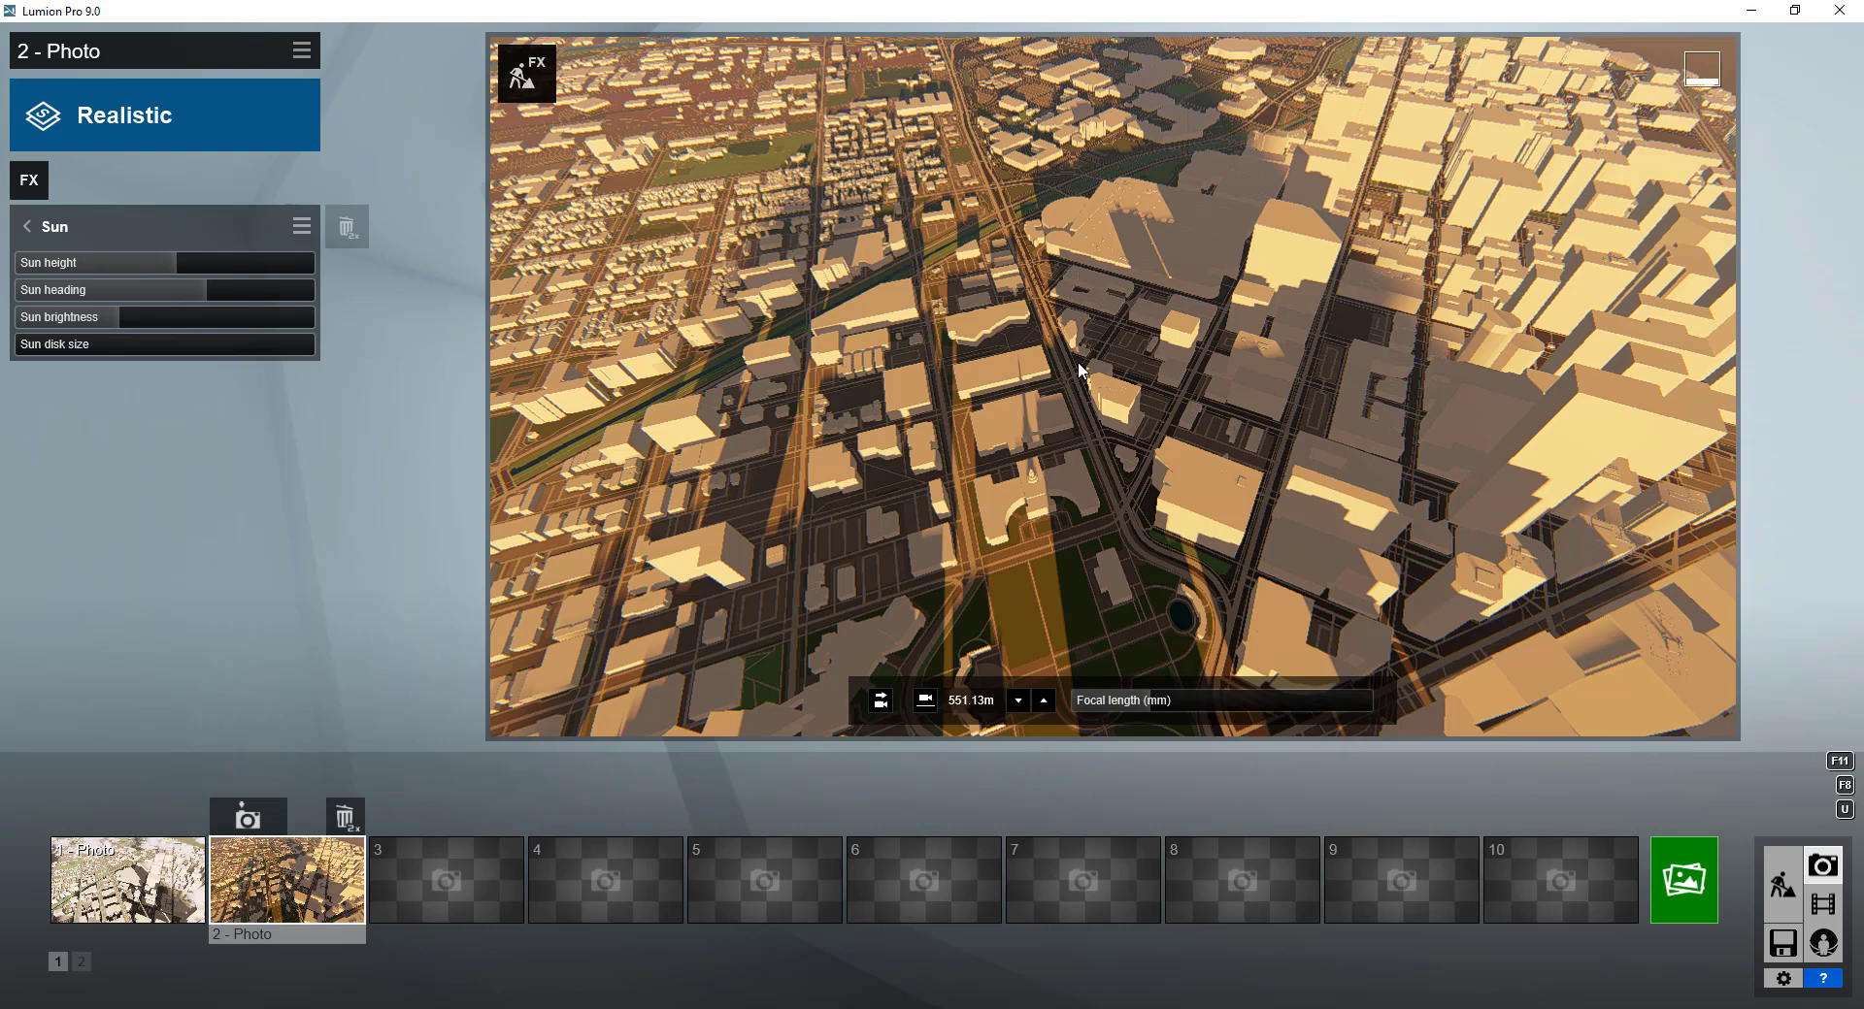
{"action": "left_click_drag", "start_coordinate": [161, 264], "coordinate": [105, 325]}
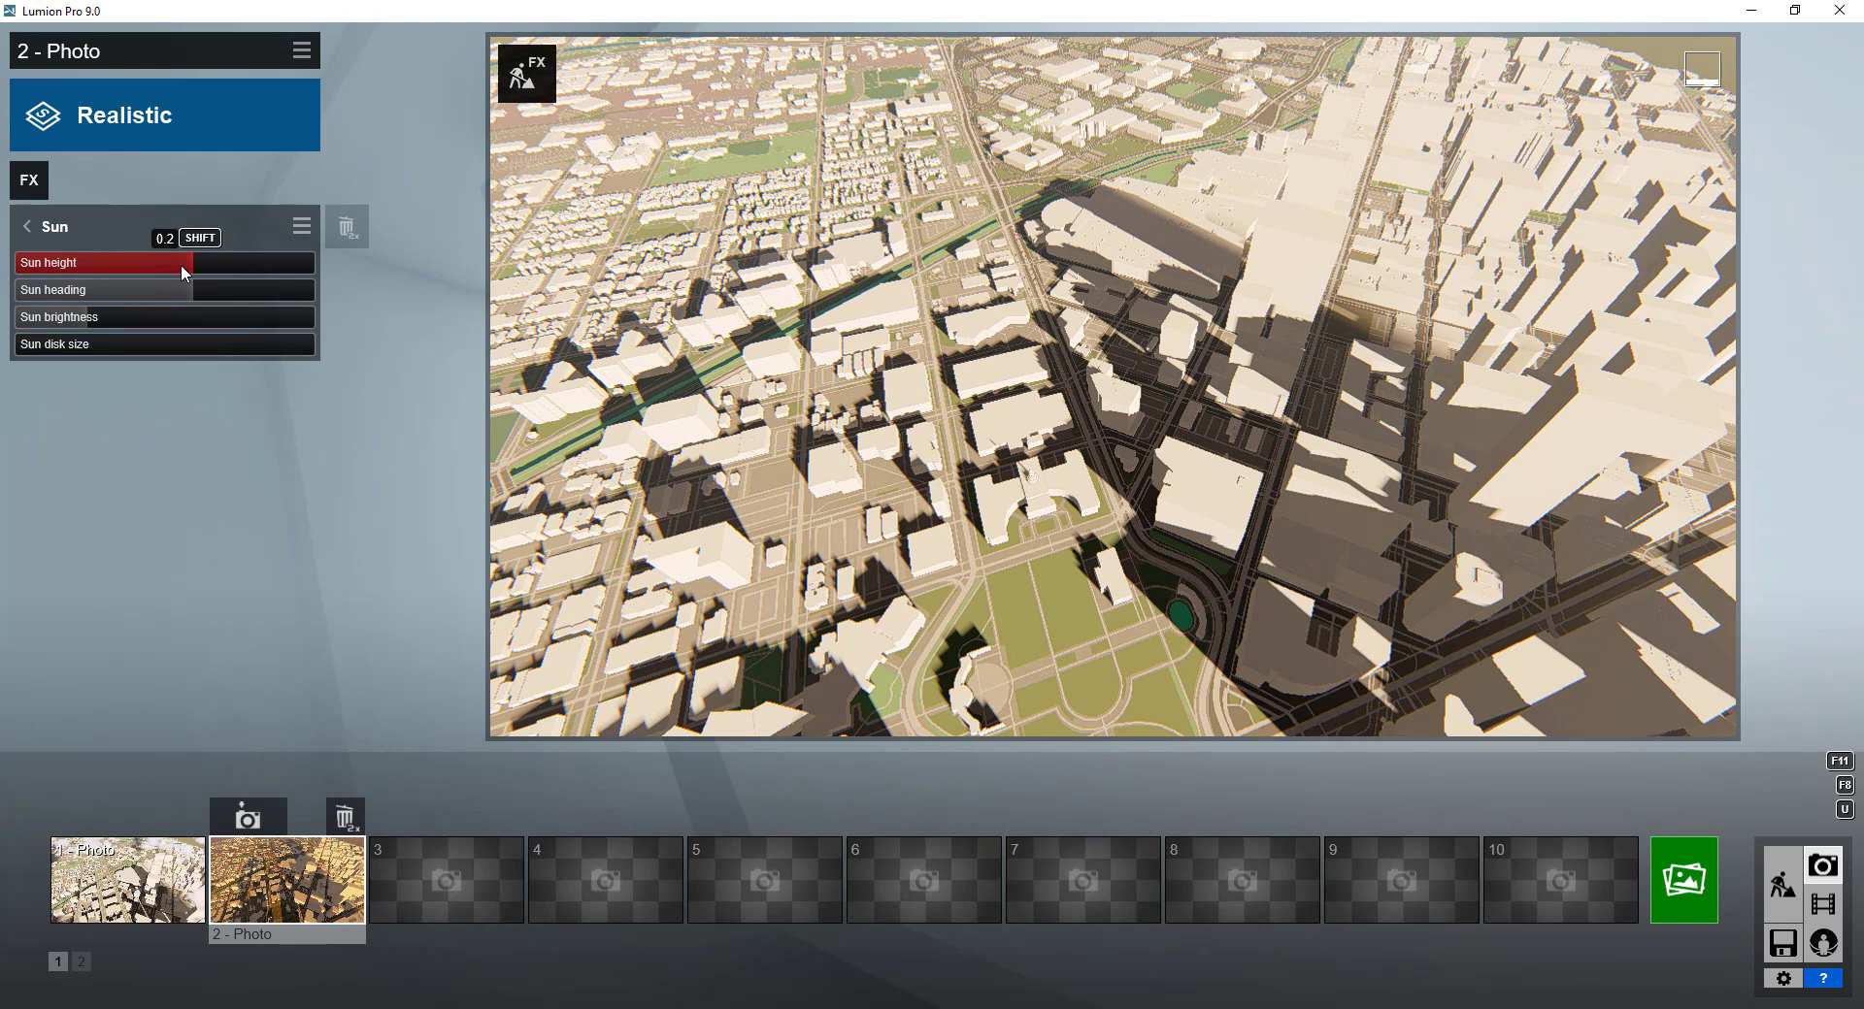
{"action": "left_click_drag", "start_coordinate": [182, 266], "coordinate": [197, 269]}
{"action": "mouse_move", "coordinate": [1074, 414]}
{"action": "right_mouse_down"}
{"action": "mouse_move", "coordinate": [1065, 282]}
{"action": "mouse_move", "coordinate": [1068, 419]}
{"action": "right_mouse_up"}
{"action": "left_click_drag", "start_coordinate": [95, 318], "coordinate": [54, 324]}
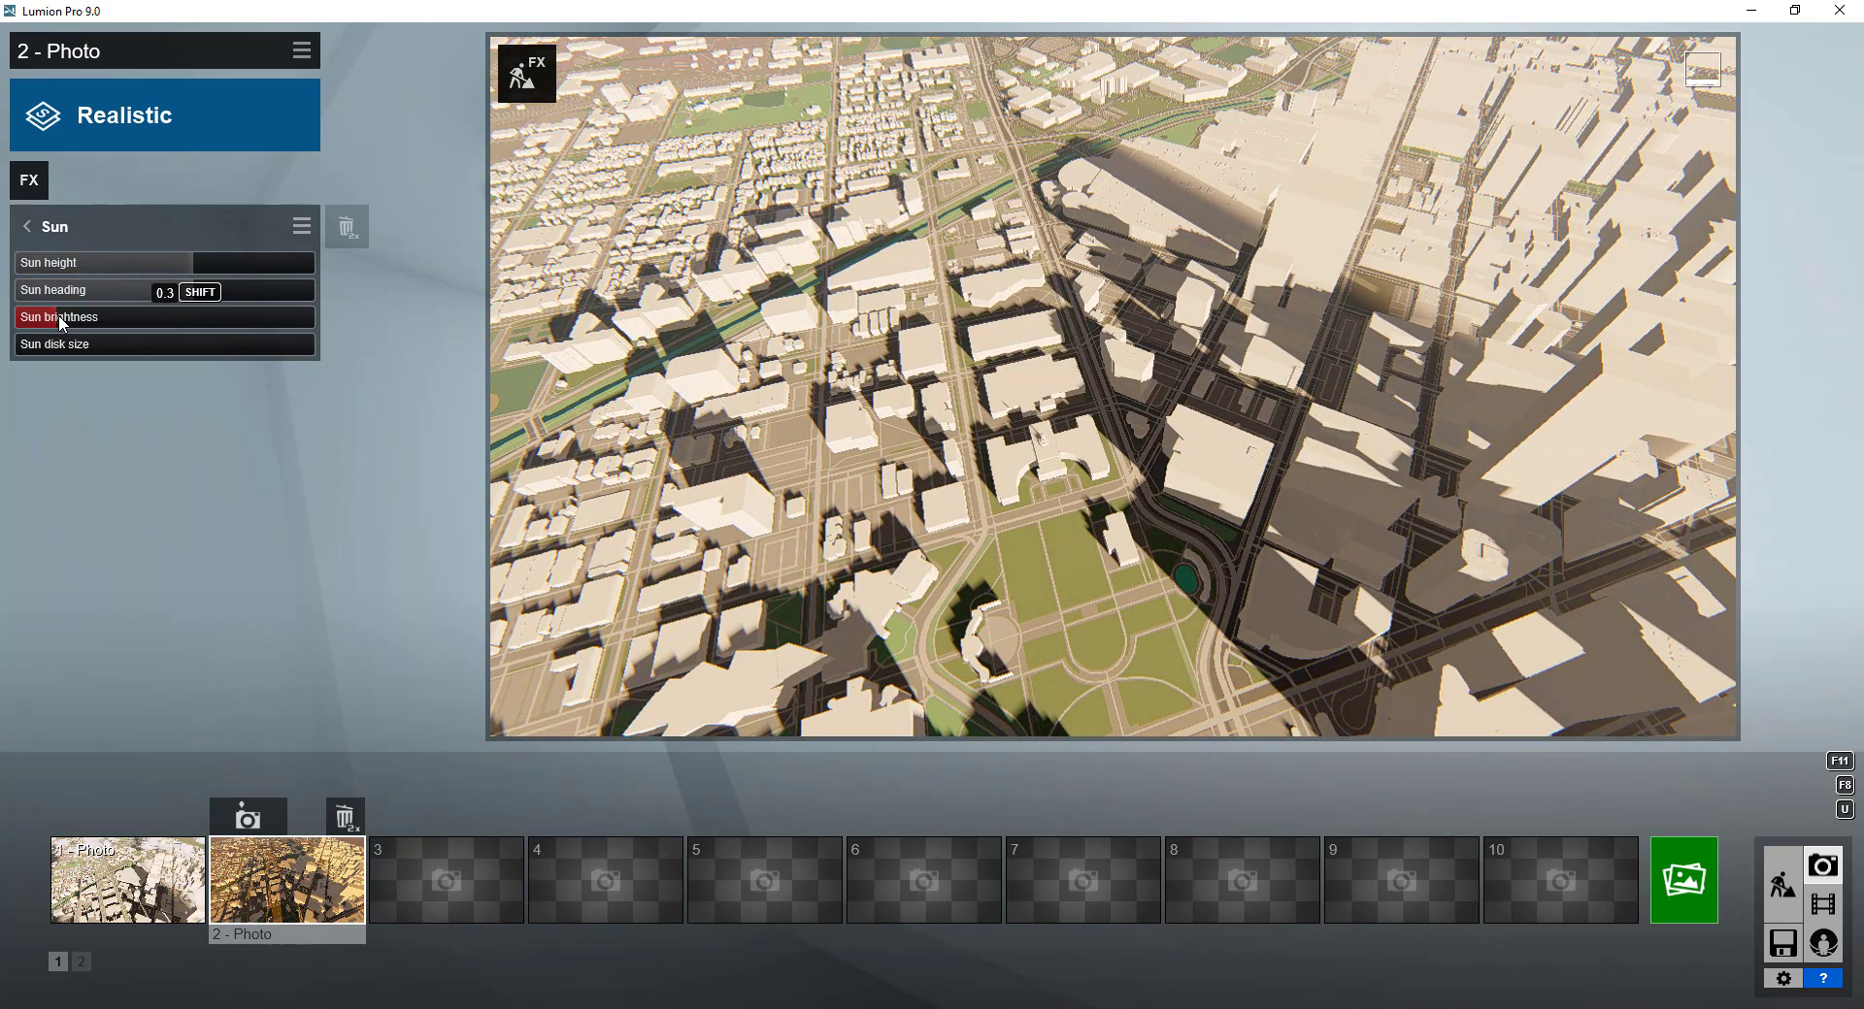
{"action": "right_click_drag", "start_coordinate": [1279, 385], "coordinate": [1283, 359]}
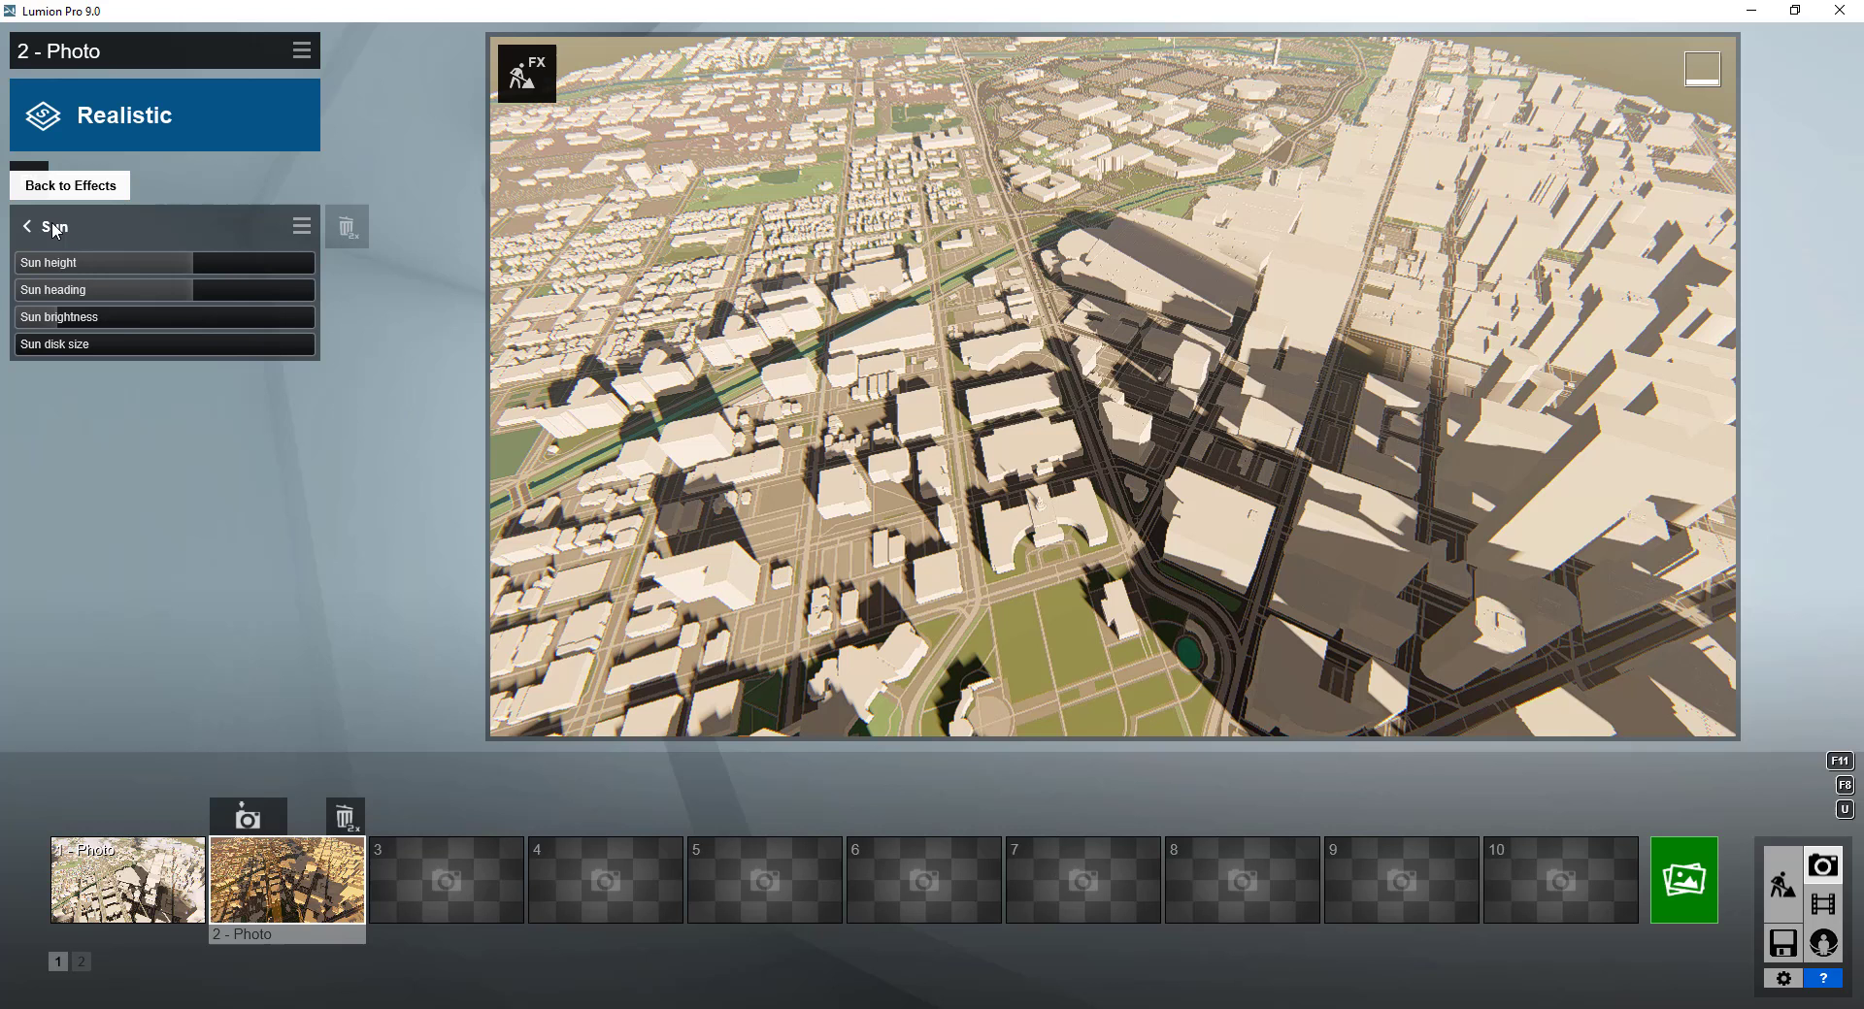
{"action": "left_click", "coordinate": [113, 231]}
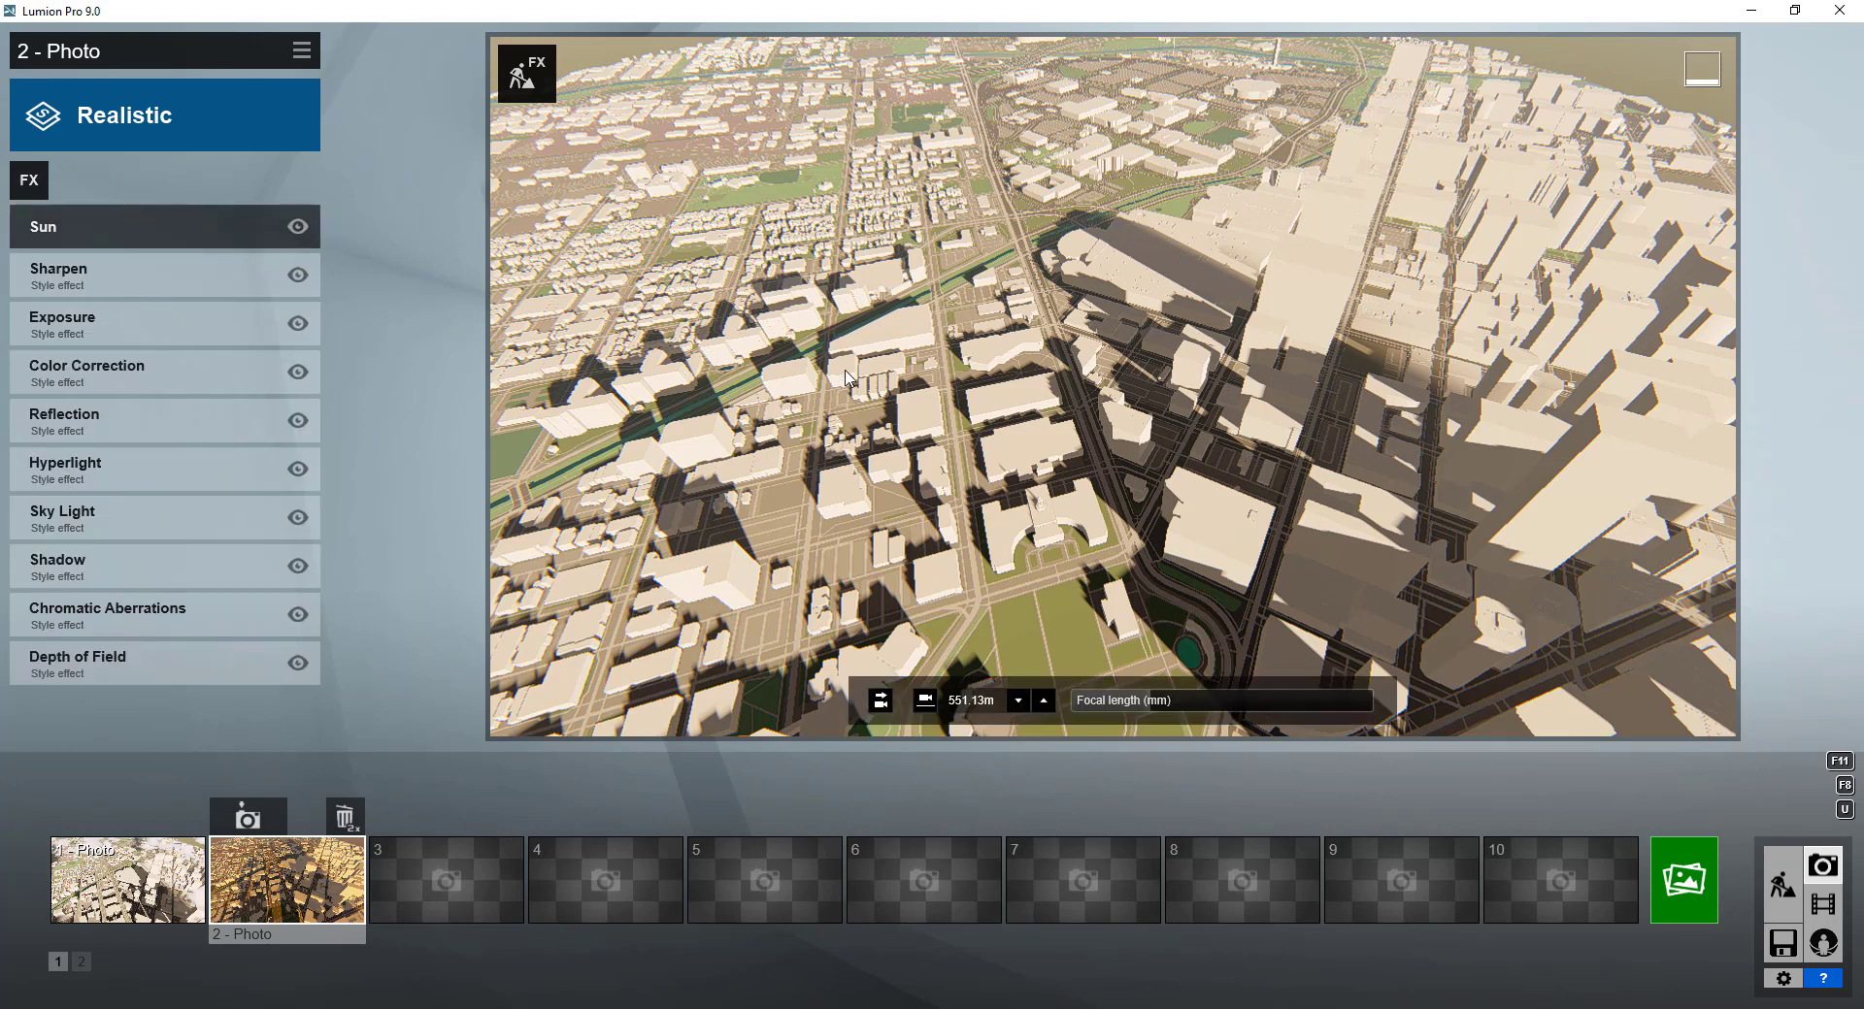
Add Volume Clouds from the Weather and Climate effects and orbit to inspect them over the city
{"action": "left_click", "coordinate": [29, 183]}
{"action": "left_click", "coordinate": [718, 172]}
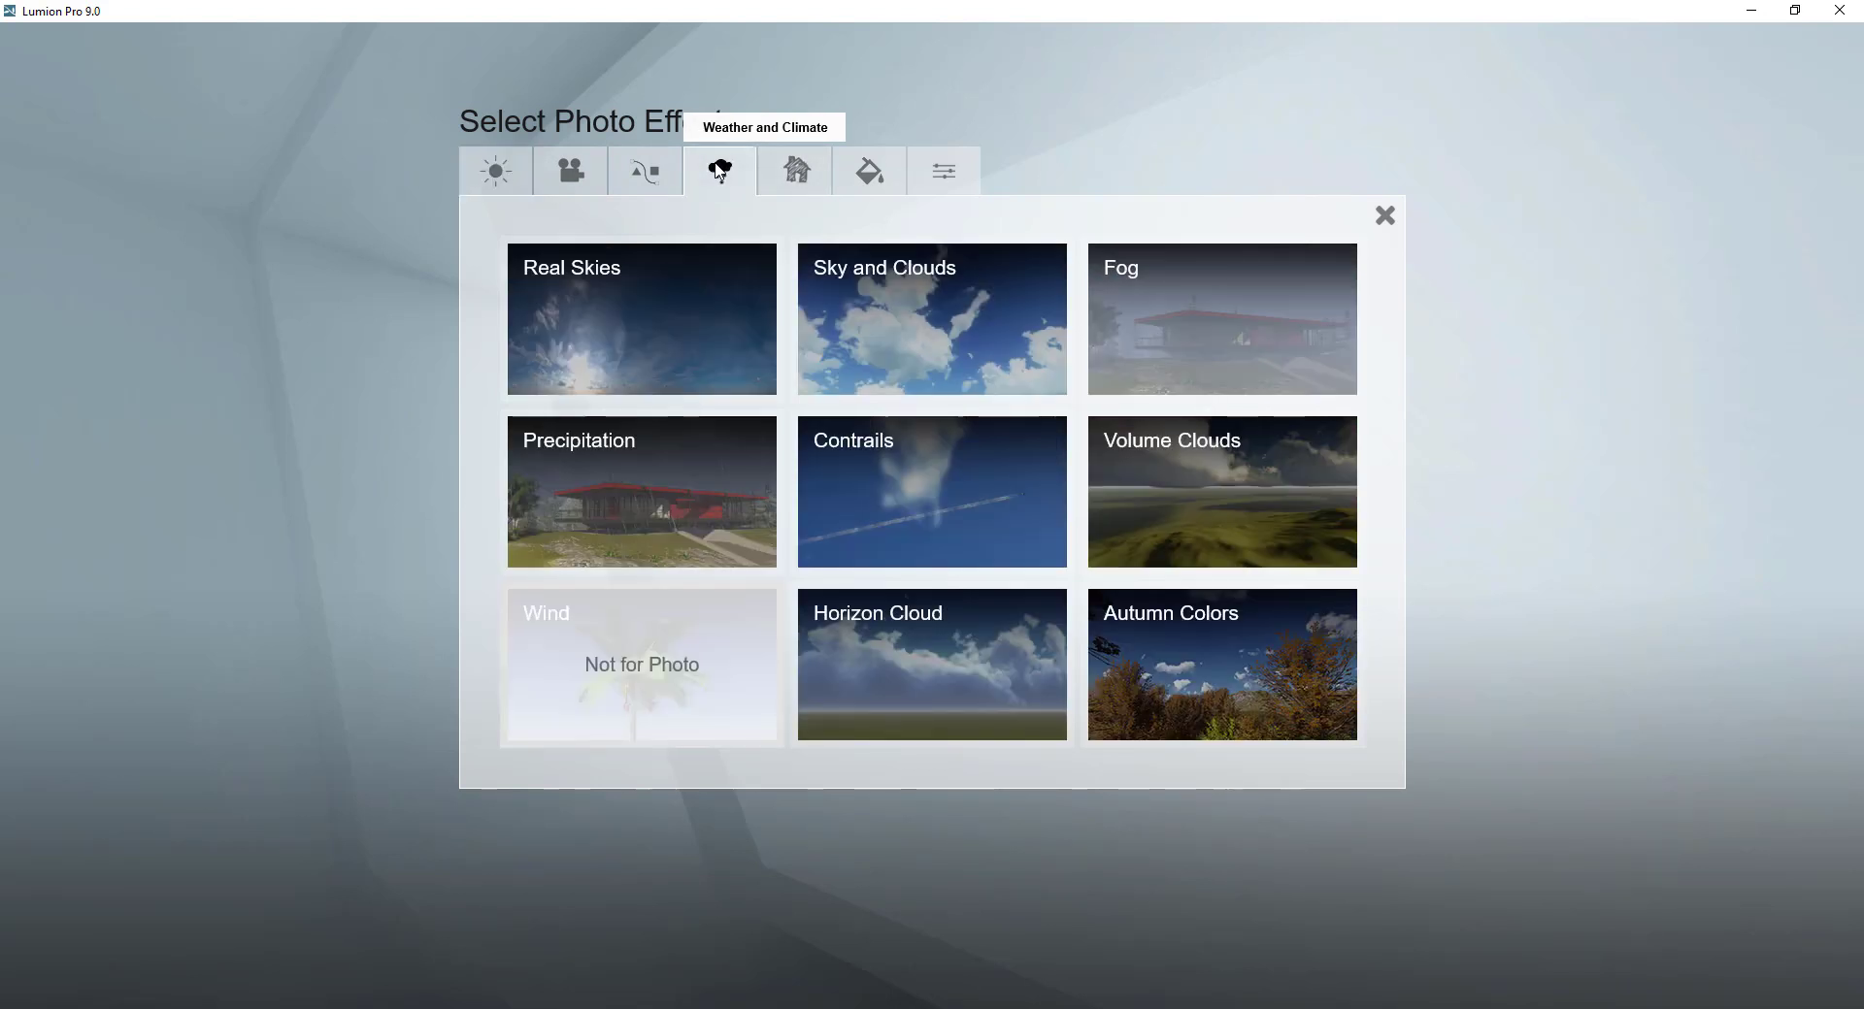
{"action": "left_click", "coordinate": [1263, 503]}
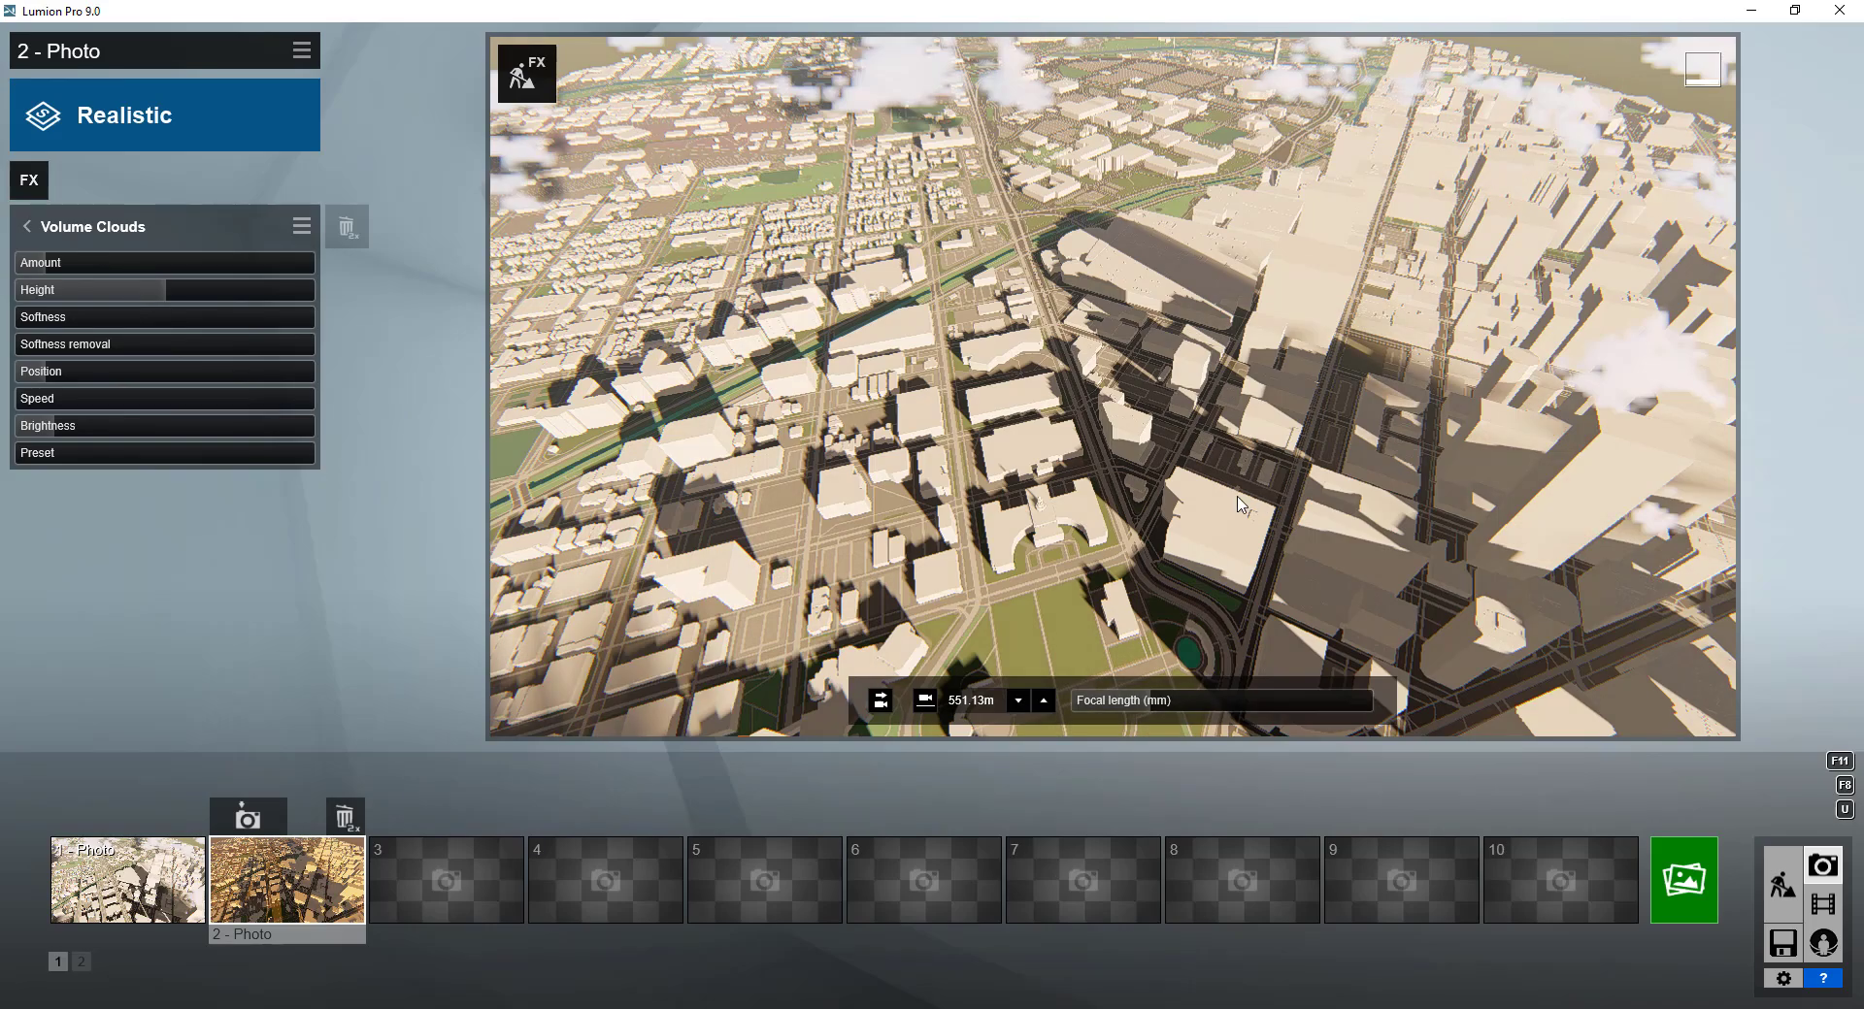
{"action": "right_click_drag", "start_coordinate": [1237, 497], "coordinate": [1305, 369]}
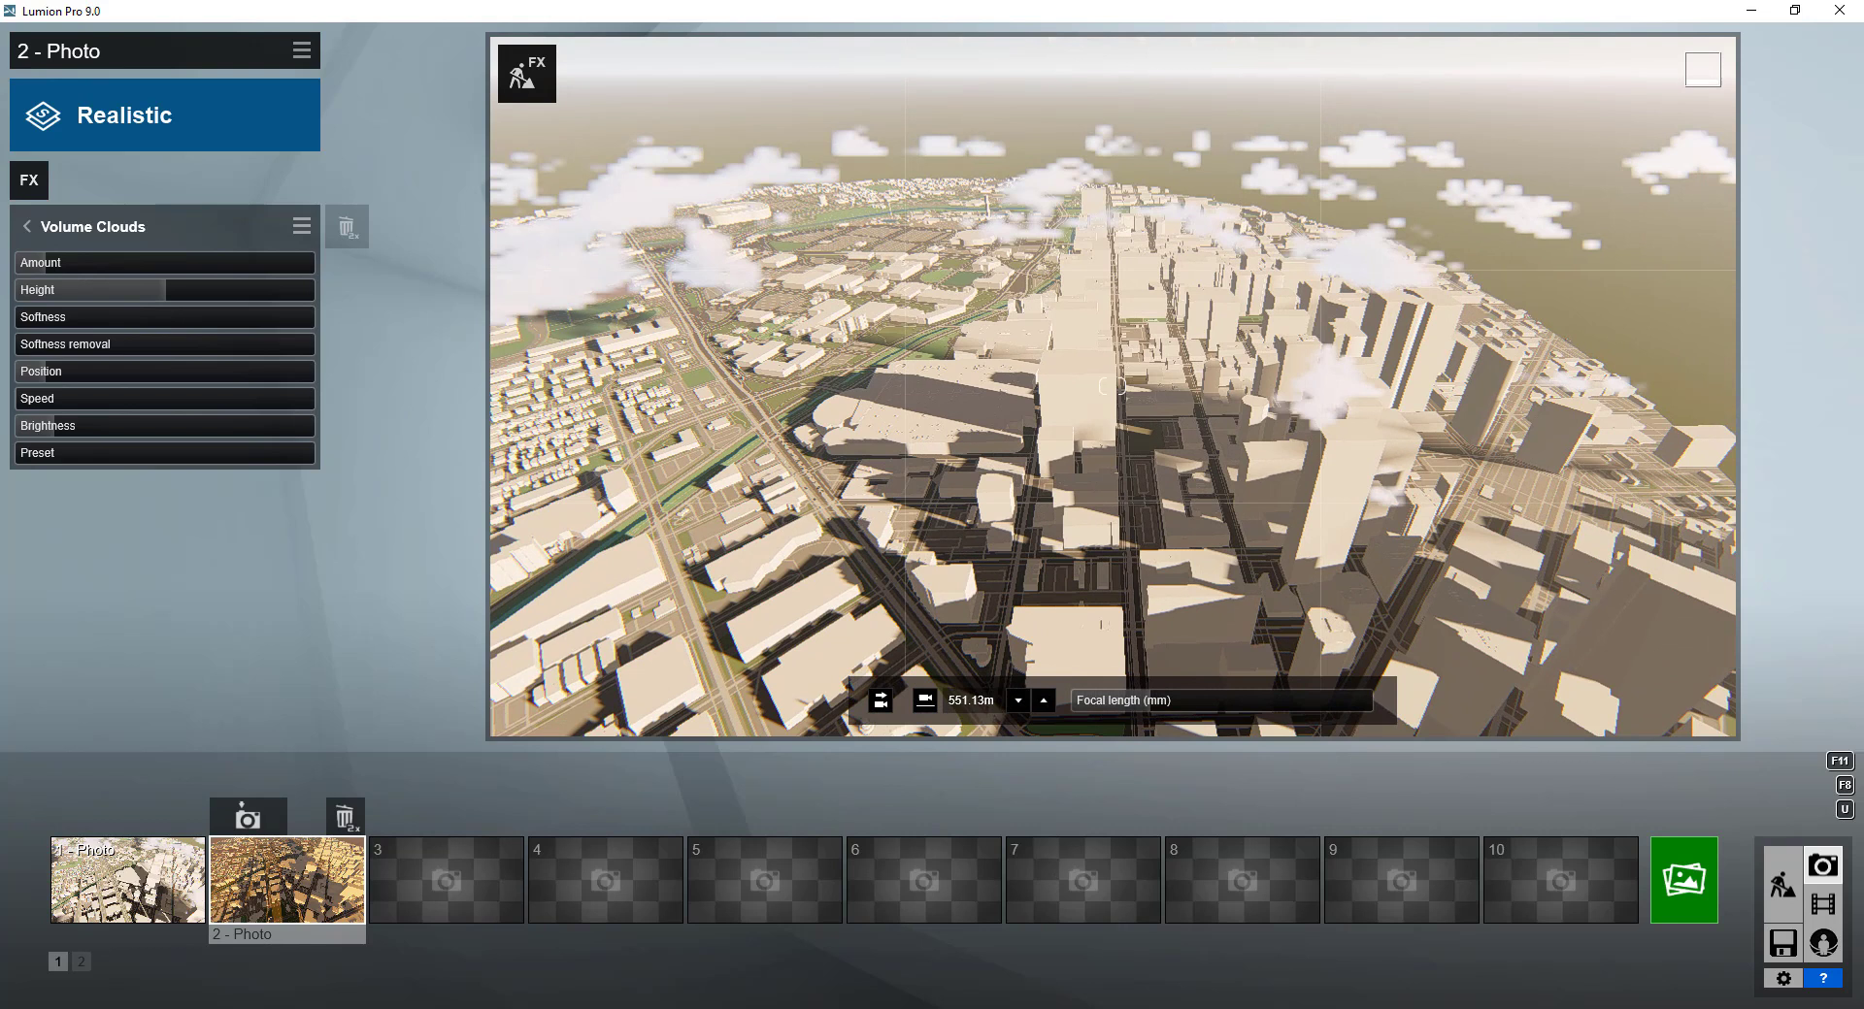
{"action": "right_click_drag", "start_coordinate": [1243, 457], "coordinate": [1227, 477]}
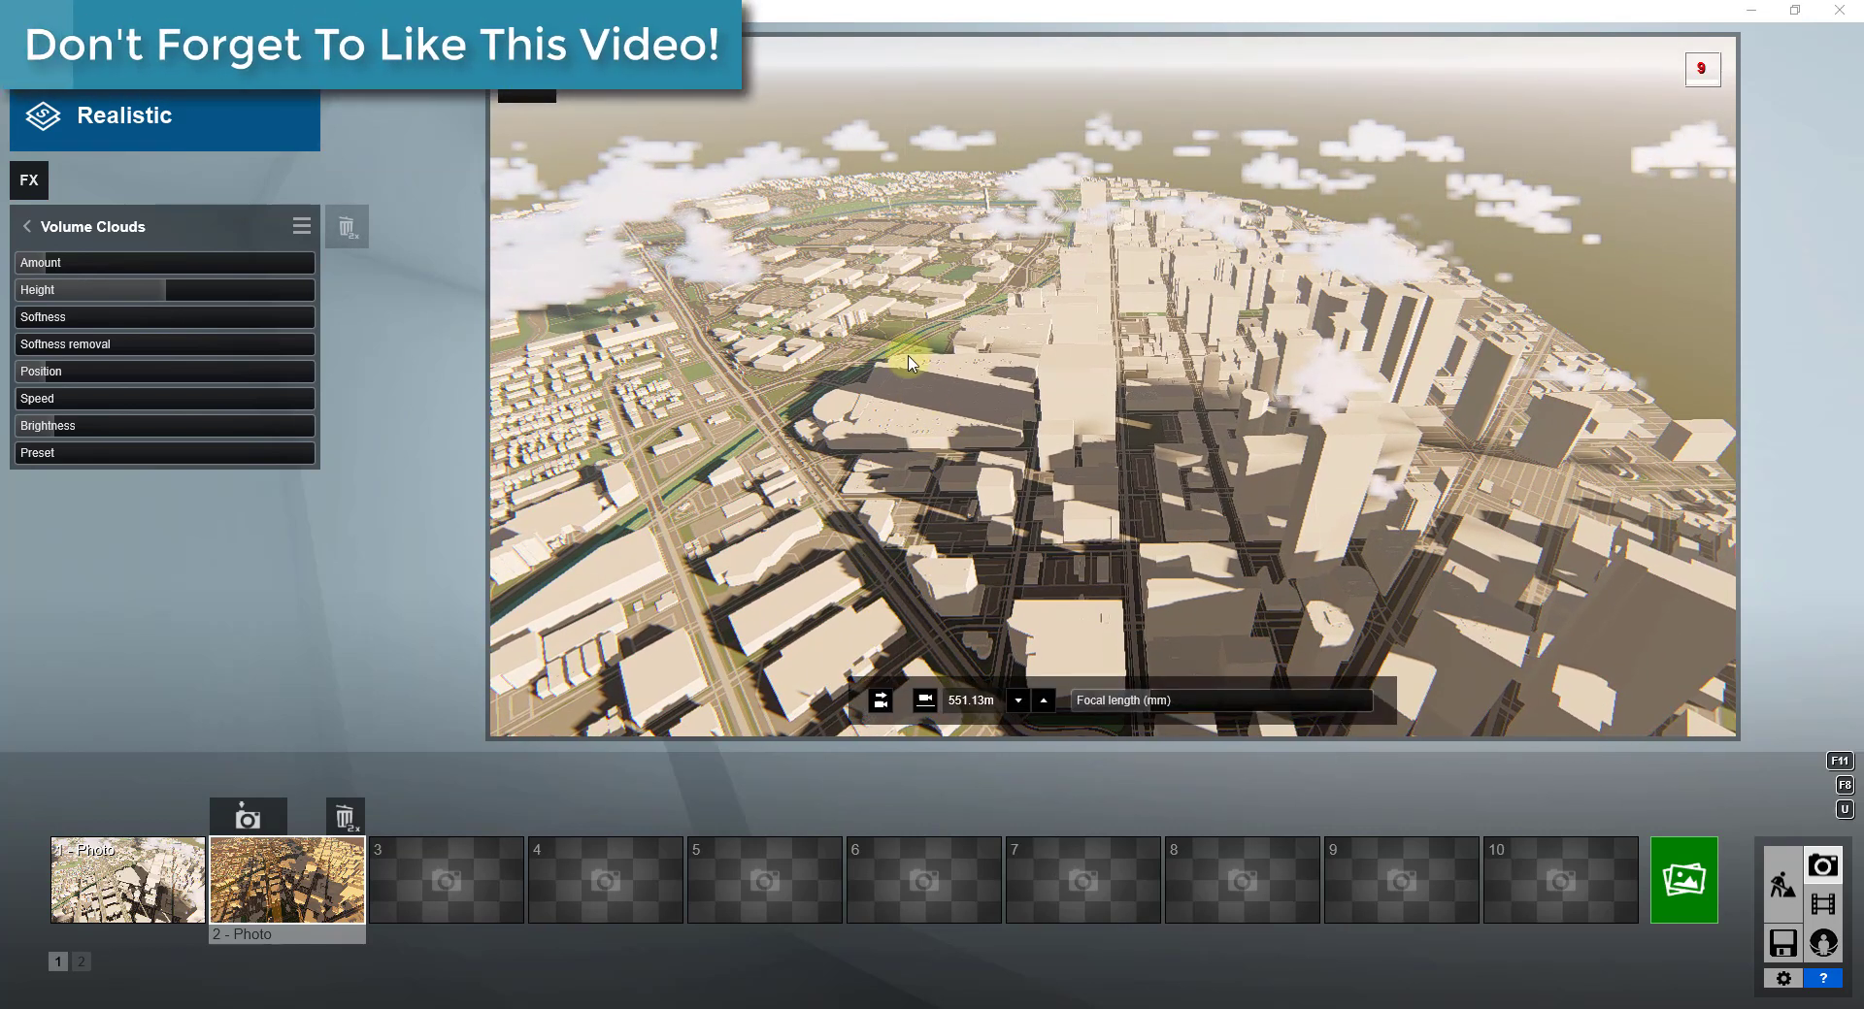
{"action": "right_click_drag", "start_coordinate": [961, 447], "coordinate": [1485, 291]}
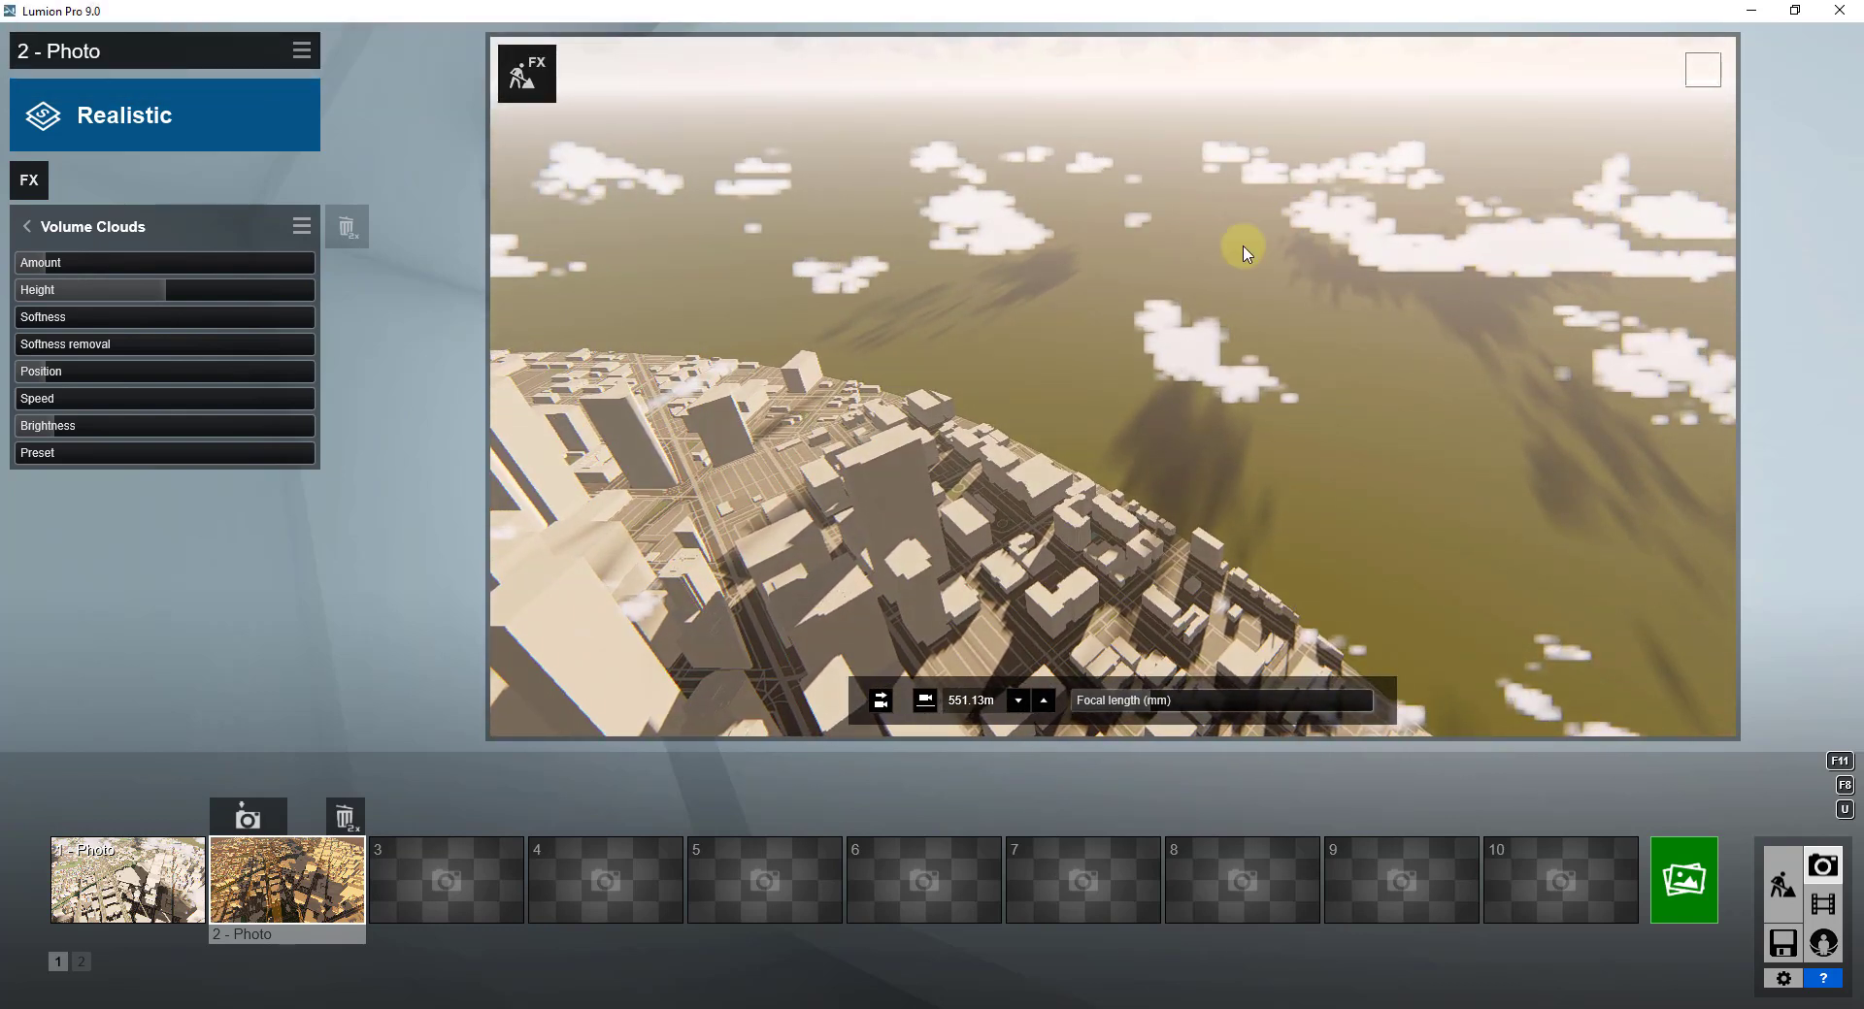
{"action": "mouse_move", "coordinate": [1409, 277]}
{"action": "right_mouse_down"}
{"action": "mouse_move", "coordinate": [1307, 333]}
{"action": "mouse_move", "coordinate": [1331, 382]}
{"action": "mouse_move", "coordinate": [1323, 249]}
{"action": "mouse_move", "coordinate": [1385, 283]}
{"action": "mouse_move", "coordinate": [1331, 291]}
{"action": "mouse_move", "coordinate": [1388, 291]}
{"action": "right_mouse_up"}
Increase the Volume Clouds Amount and raise their Height to 9.7
{"action": "left_click_drag", "start_coordinate": [66, 265], "coordinate": [62, 266]}
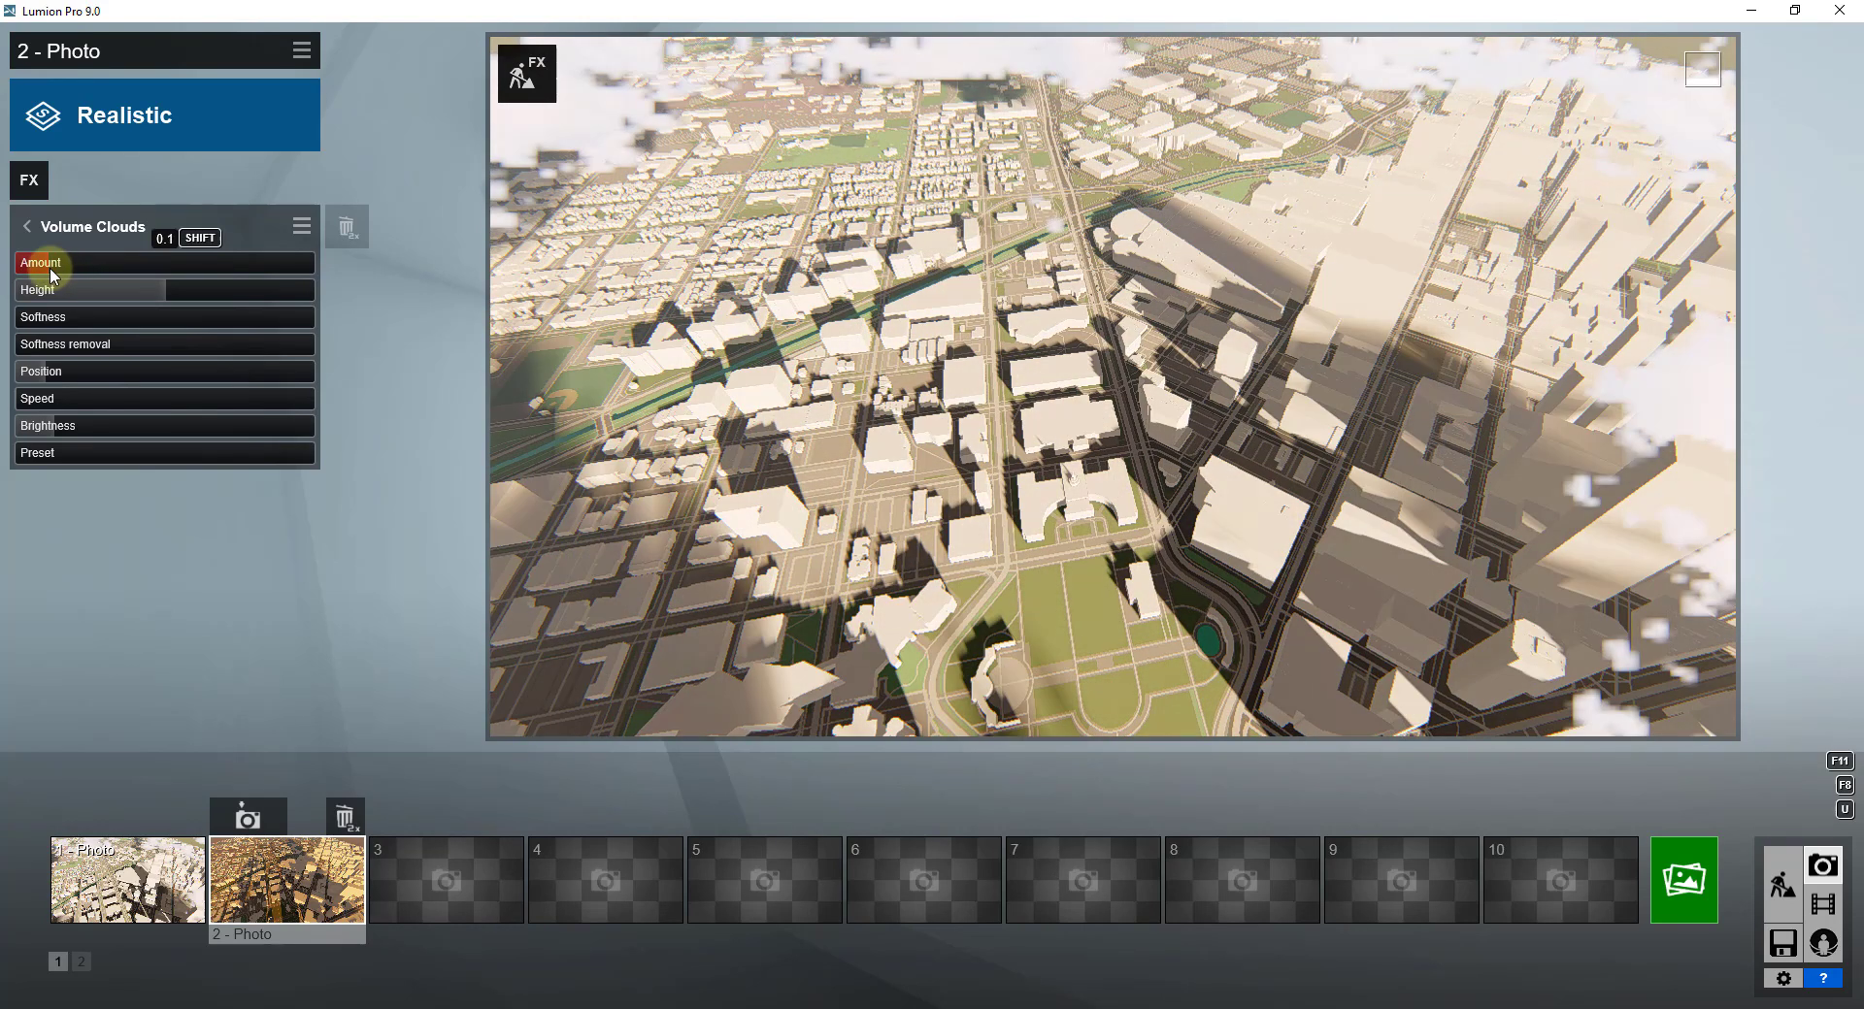
{"action": "left_click_drag", "start_coordinate": [49, 266], "coordinate": [144, 295]}
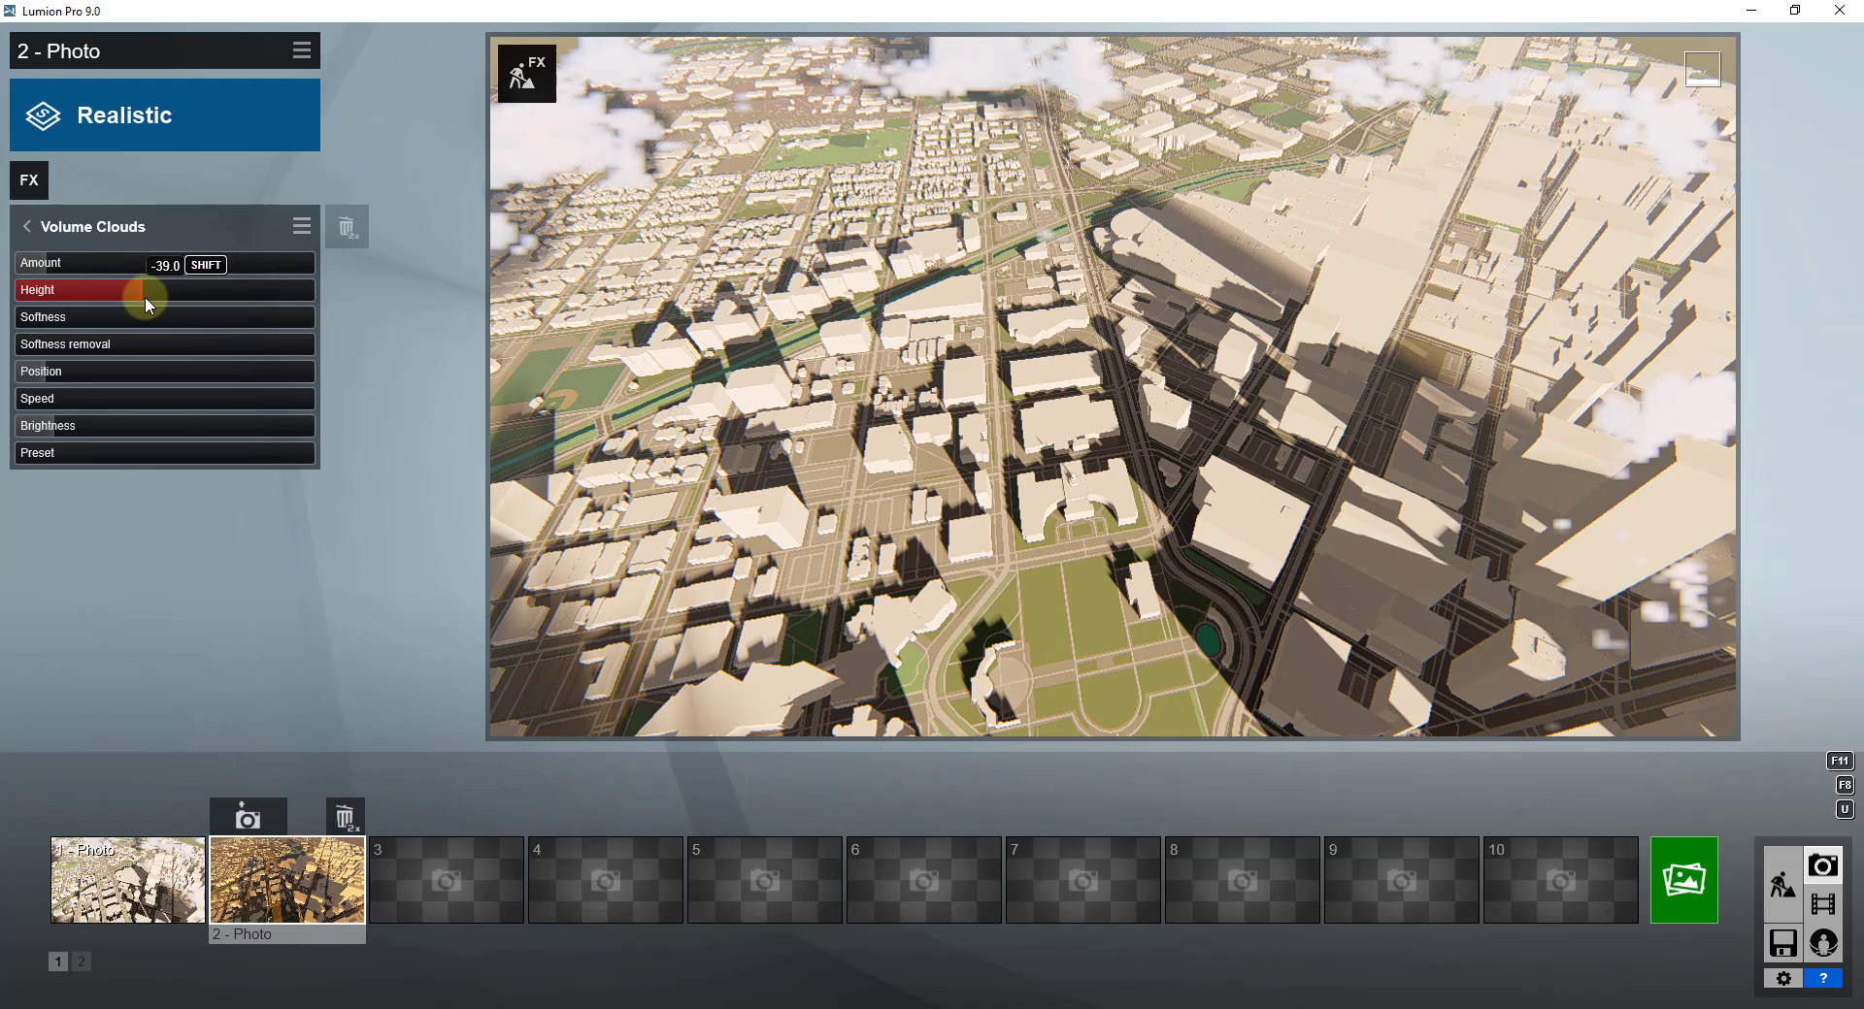
{"action": "right_click_drag", "start_coordinate": [1447, 433], "coordinate": [1492, 275]}
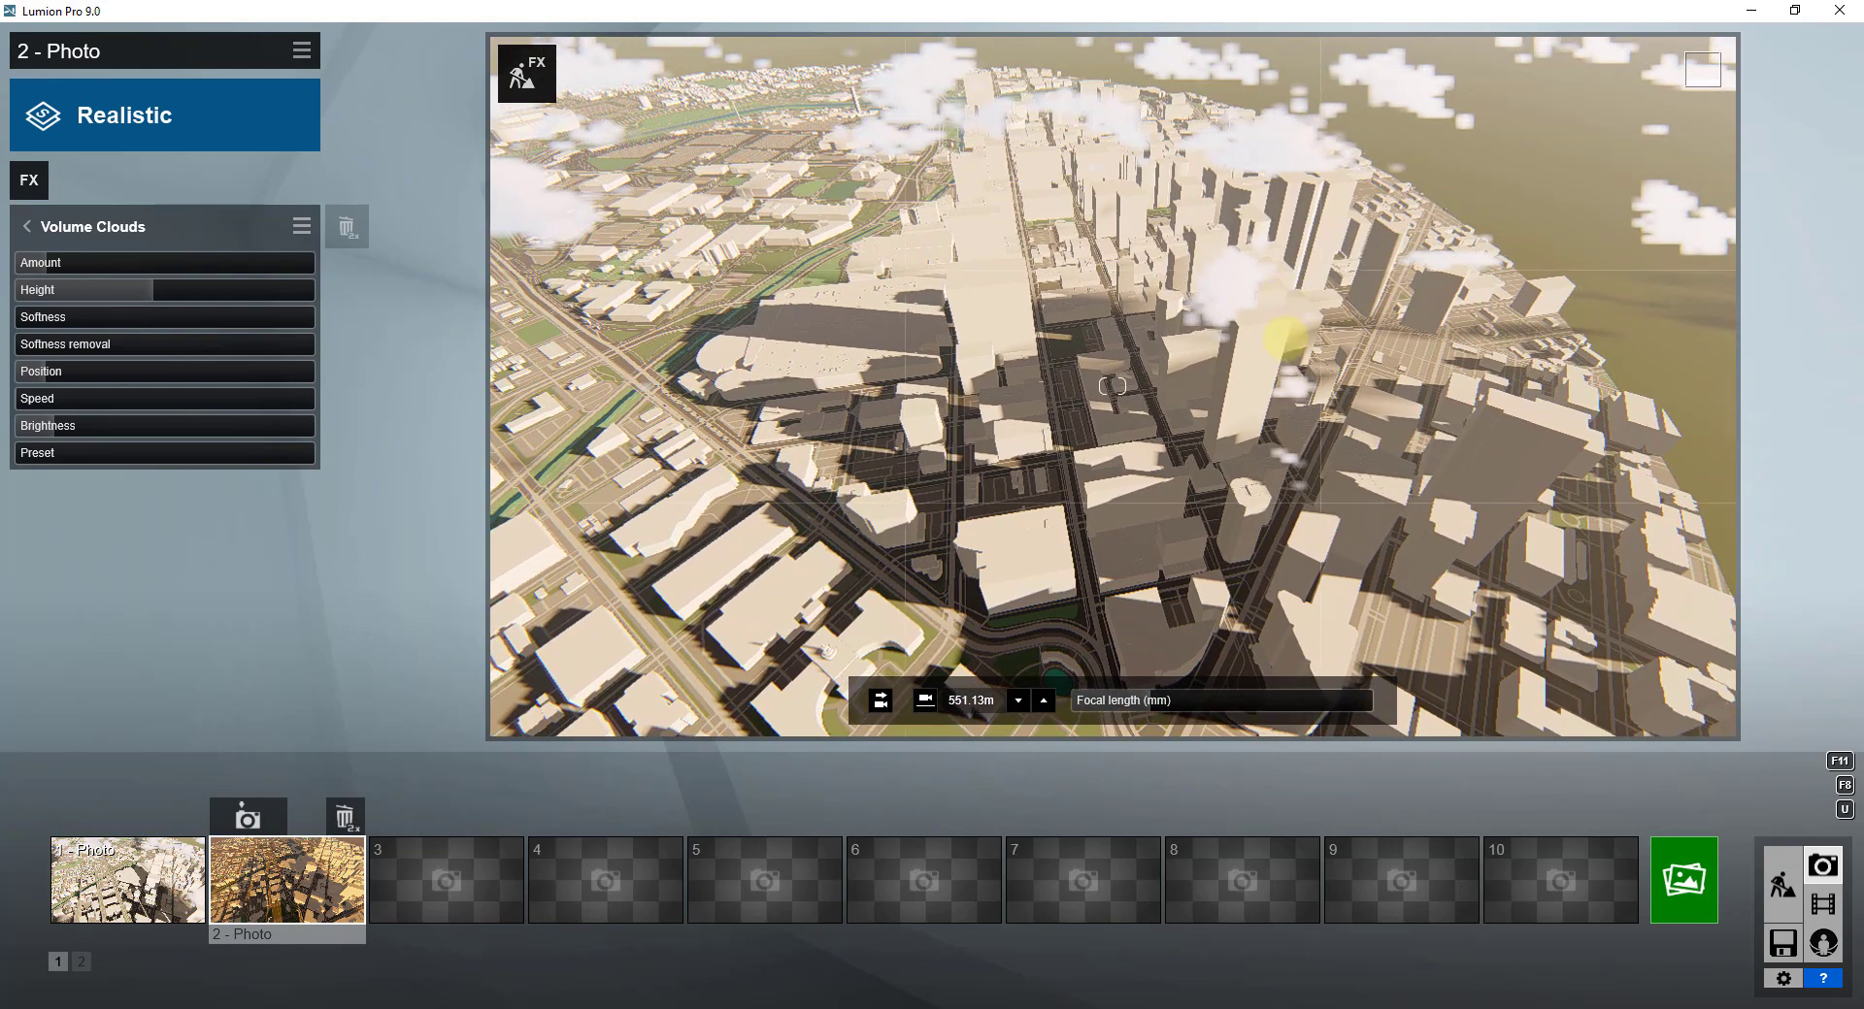
{"action": "right_click_drag", "start_coordinate": [1285, 340], "coordinate": [1281, 333]}
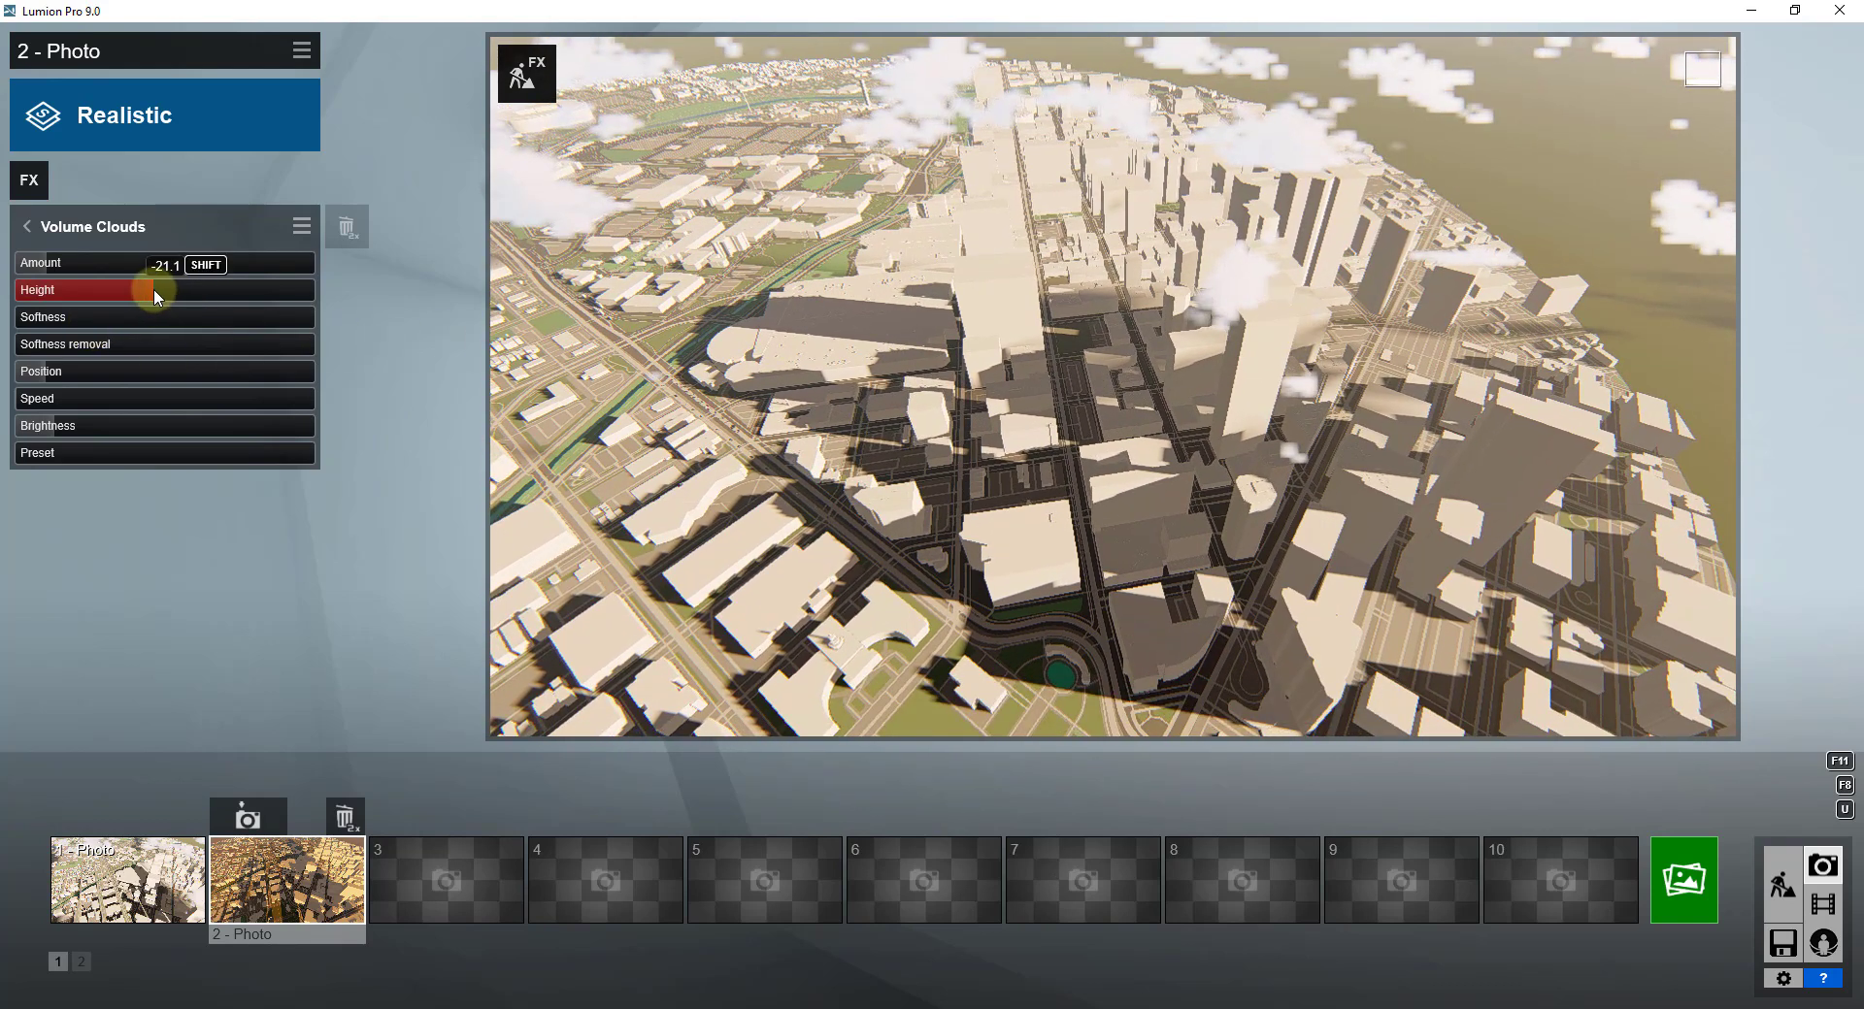
{"action": "left_click_drag", "start_coordinate": [154, 288], "coordinate": [172, 286]}
Set cloud Softness to about 0.5, shift Position to 0.4, and lower Amount to 0.1
{"action": "right_click_drag", "start_coordinate": [1228, 313], "coordinate": [1613, 359]}
{"action": "right_click_drag", "start_coordinate": [1206, 449], "coordinate": [1205, 447]}
{"action": "mouse_move", "coordinate": [60, 330]}
{"action": "left_mouse_down"}
{"action": "mouse_move", "coordinate": [72, 313]}
{"action": "mouse_move", "coordinate": [160, 340]}
{"action": "mouse_move", "coordinate": [20, 335]}
{"action": "mouse_move", "coordinate": [97, 332]}
{"action": "left_mouse_up"}
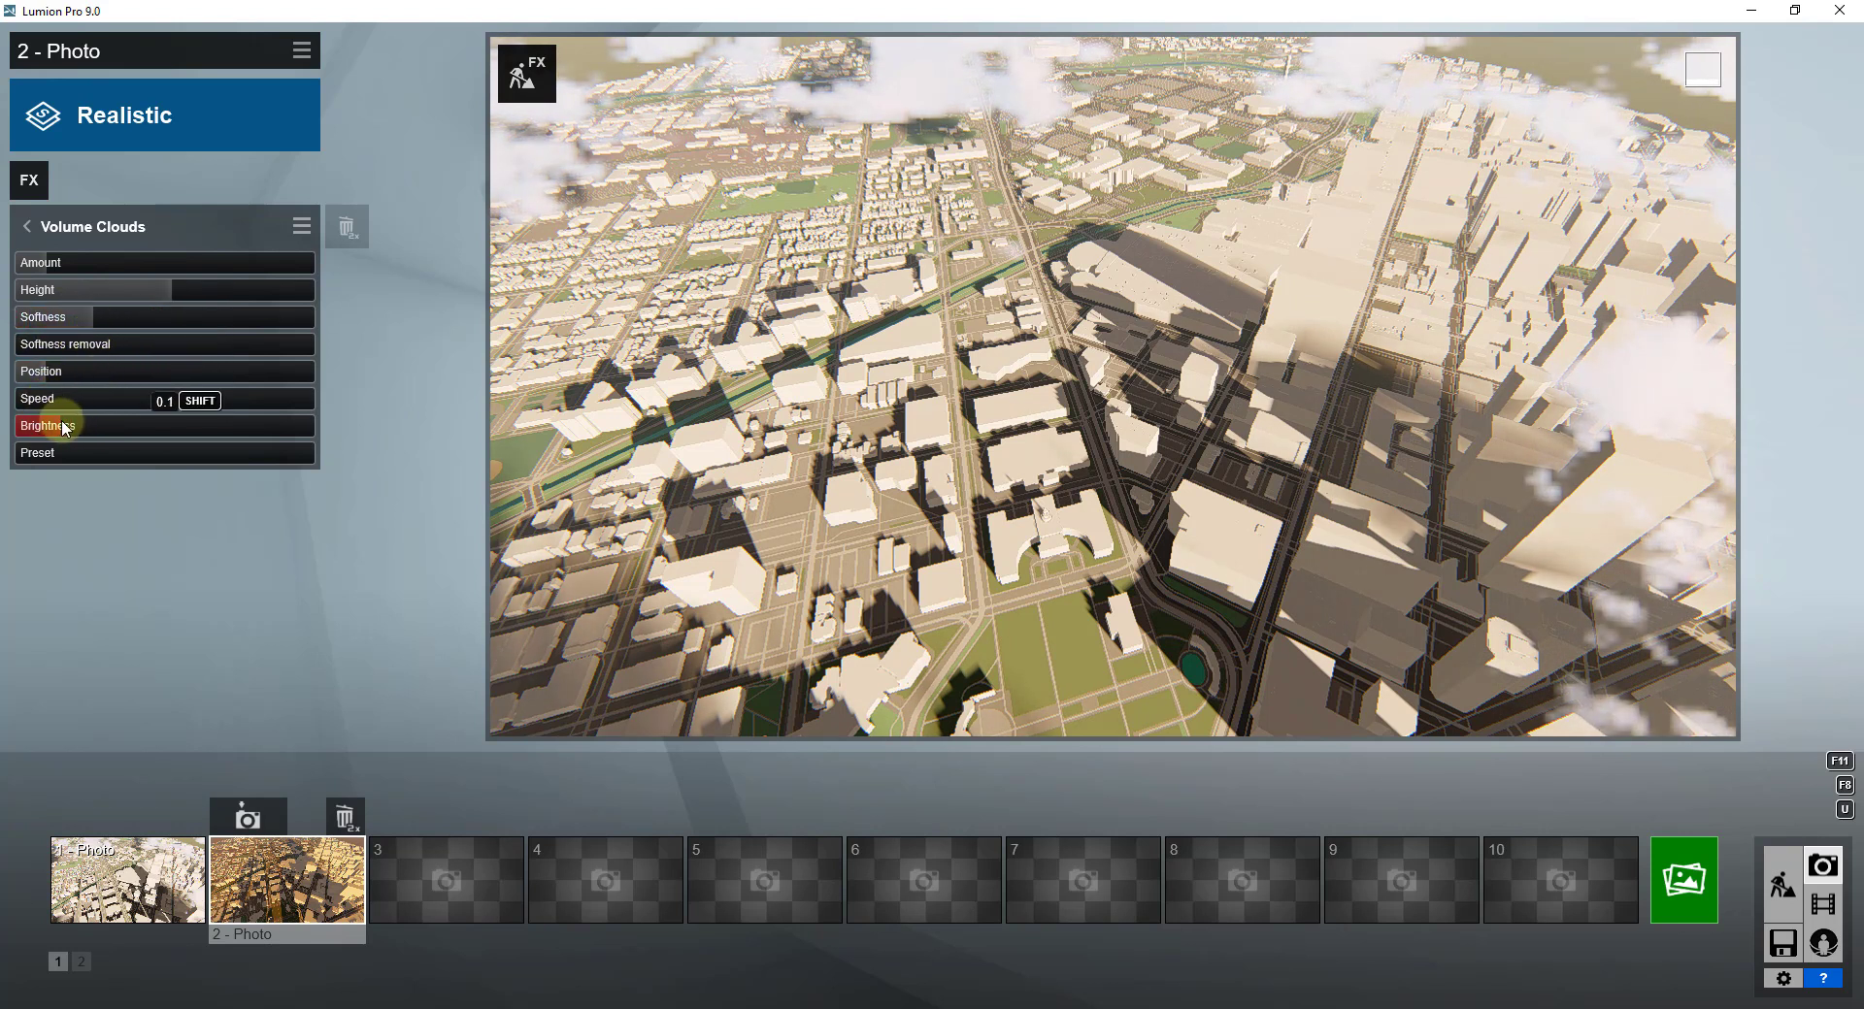
{"action": "left_click_drag", "start_coordinate": [58, 379], "coordinate": [120, 370]}
{"action": "left_click_drag", "start_coordinate": [59, 266], "coordinate": [40, 272]}
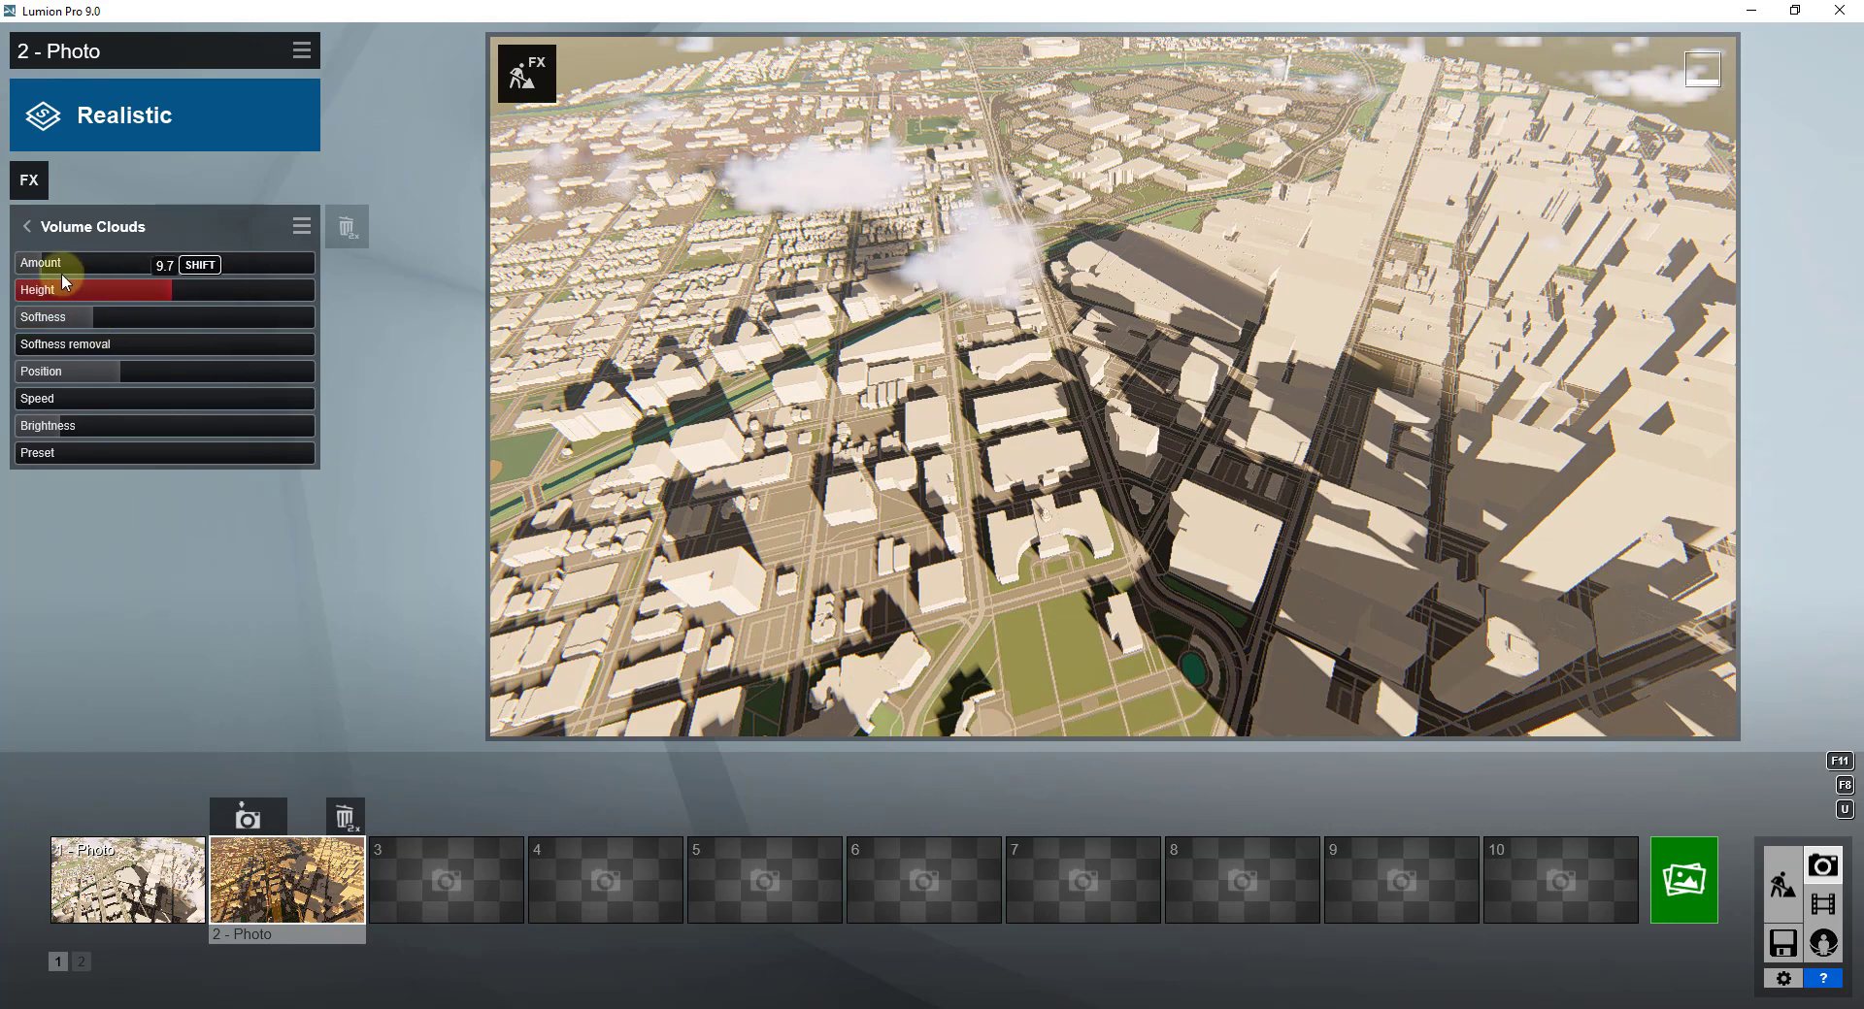
Nudge the cloud Amount slightly and move cloud Position up from 0.4
{"action": "left_click", "coordinate": [48, 269]}
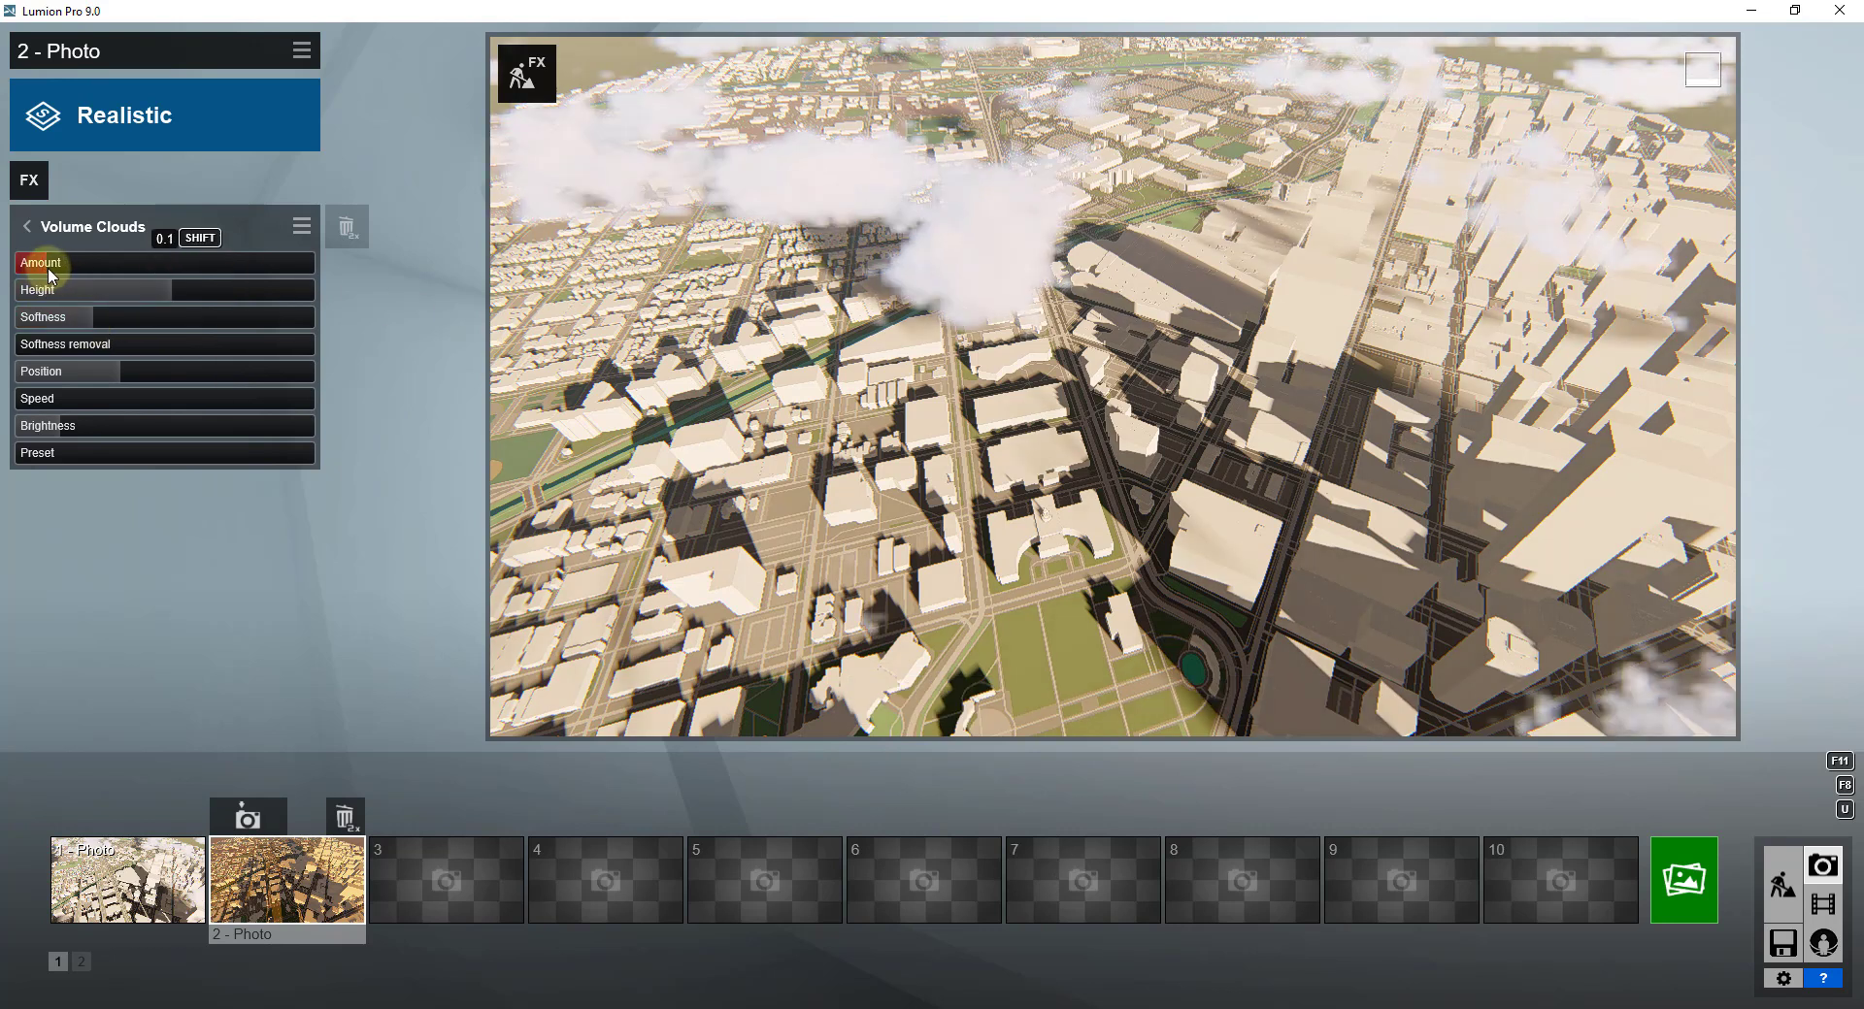
{"action": "left_click_drag", "start_coordinate": [49, 270], "coordinate": [44, 267]}
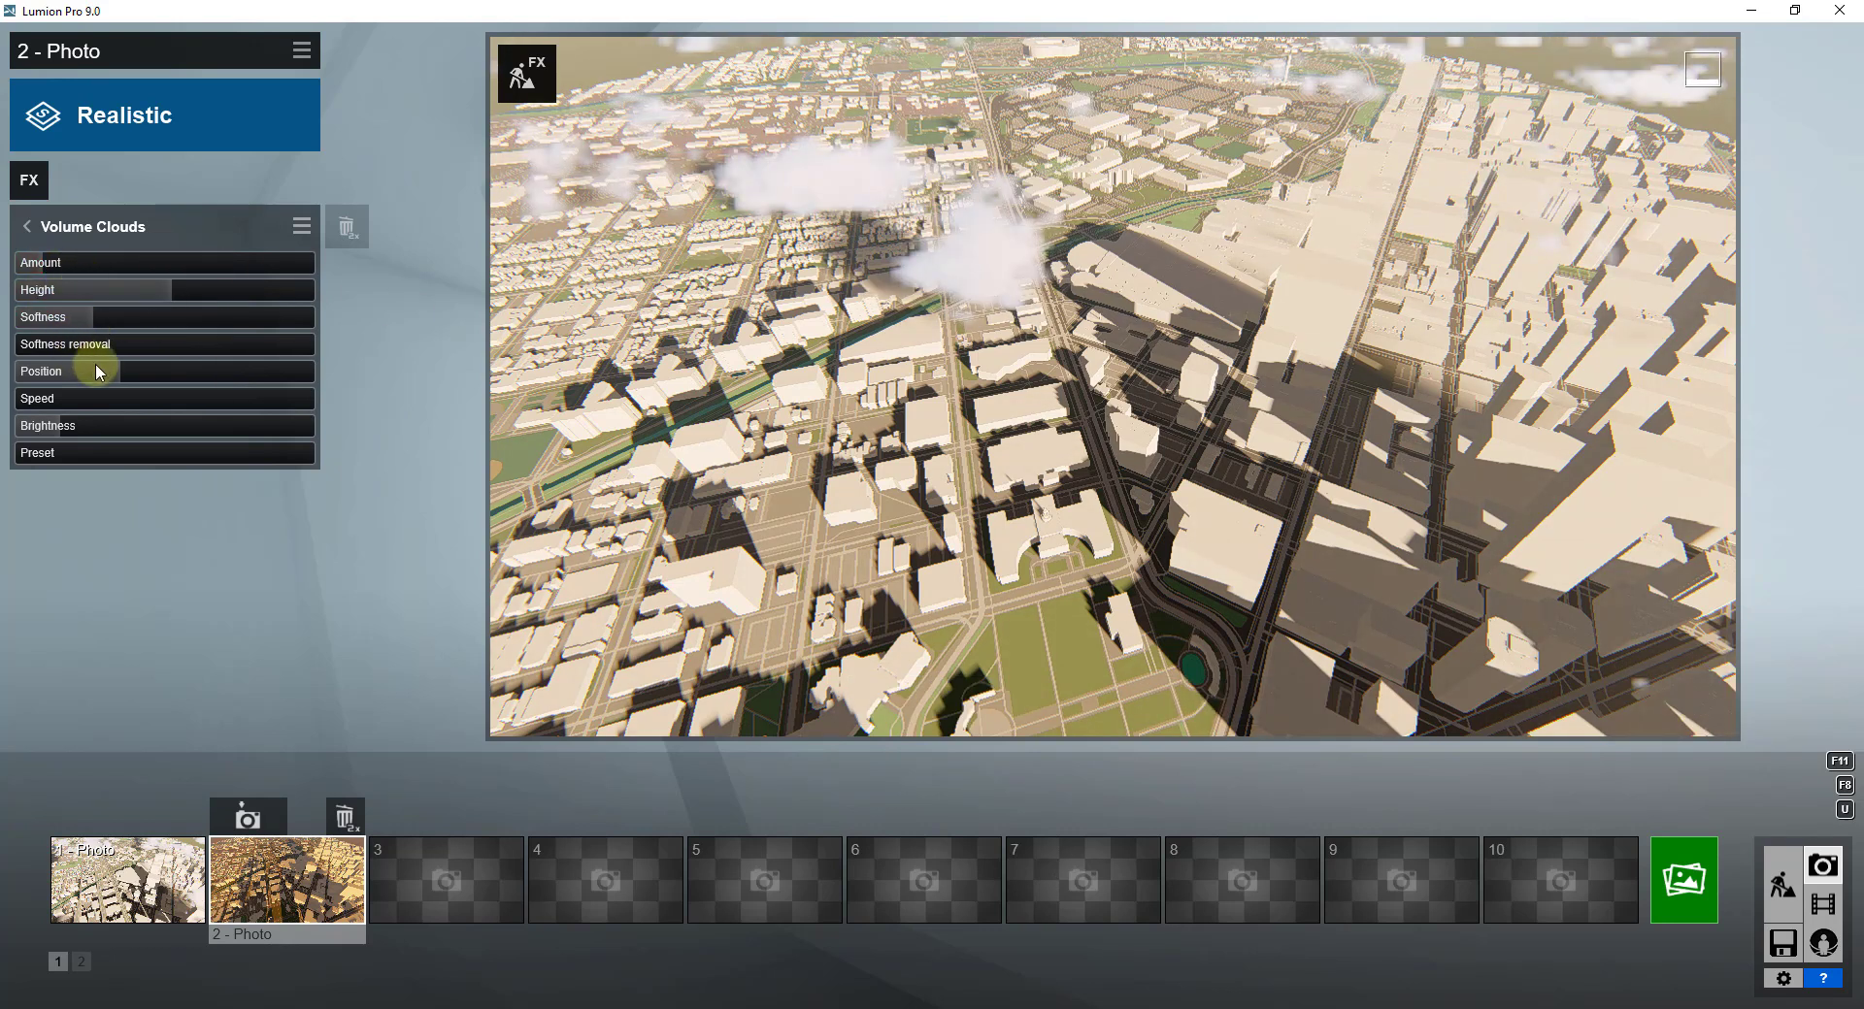
{"action": "mouse_move", "coordinate": [136, 371]}
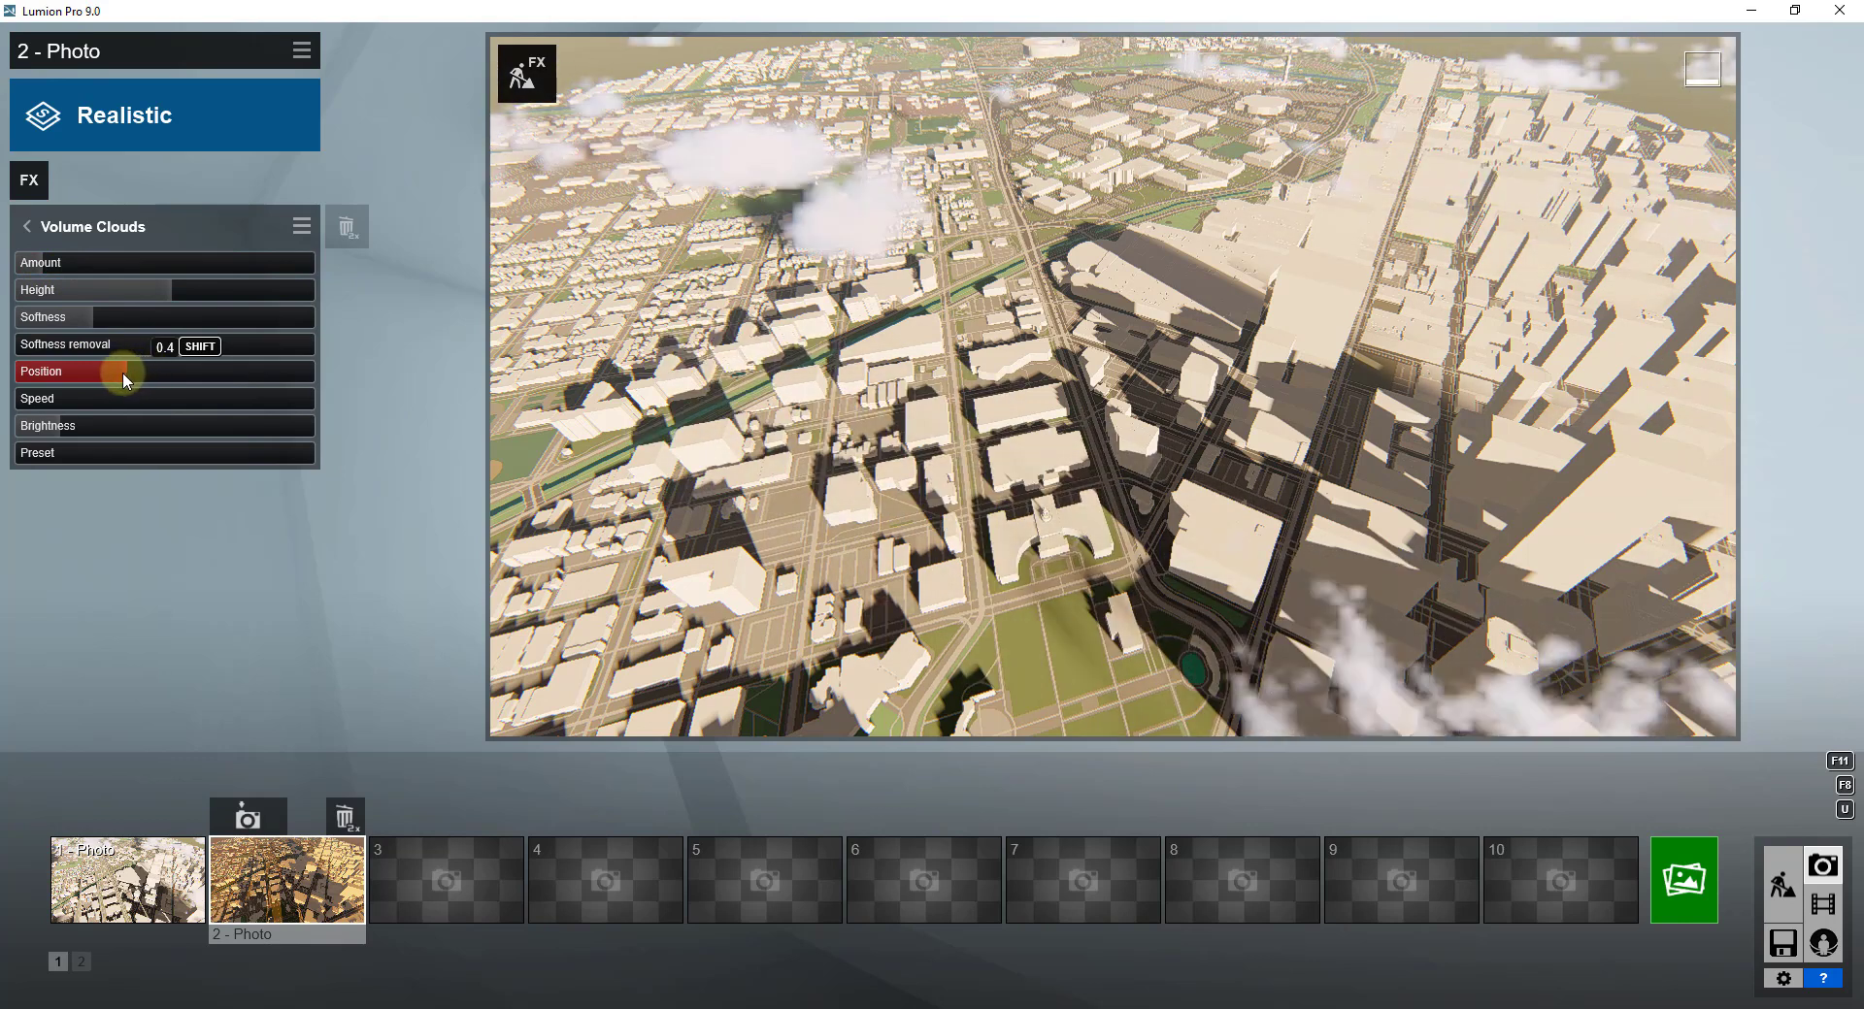
{"action": "left_click_drag", "start_coordinate": [122, 371], "coordinate": [224, 380]}
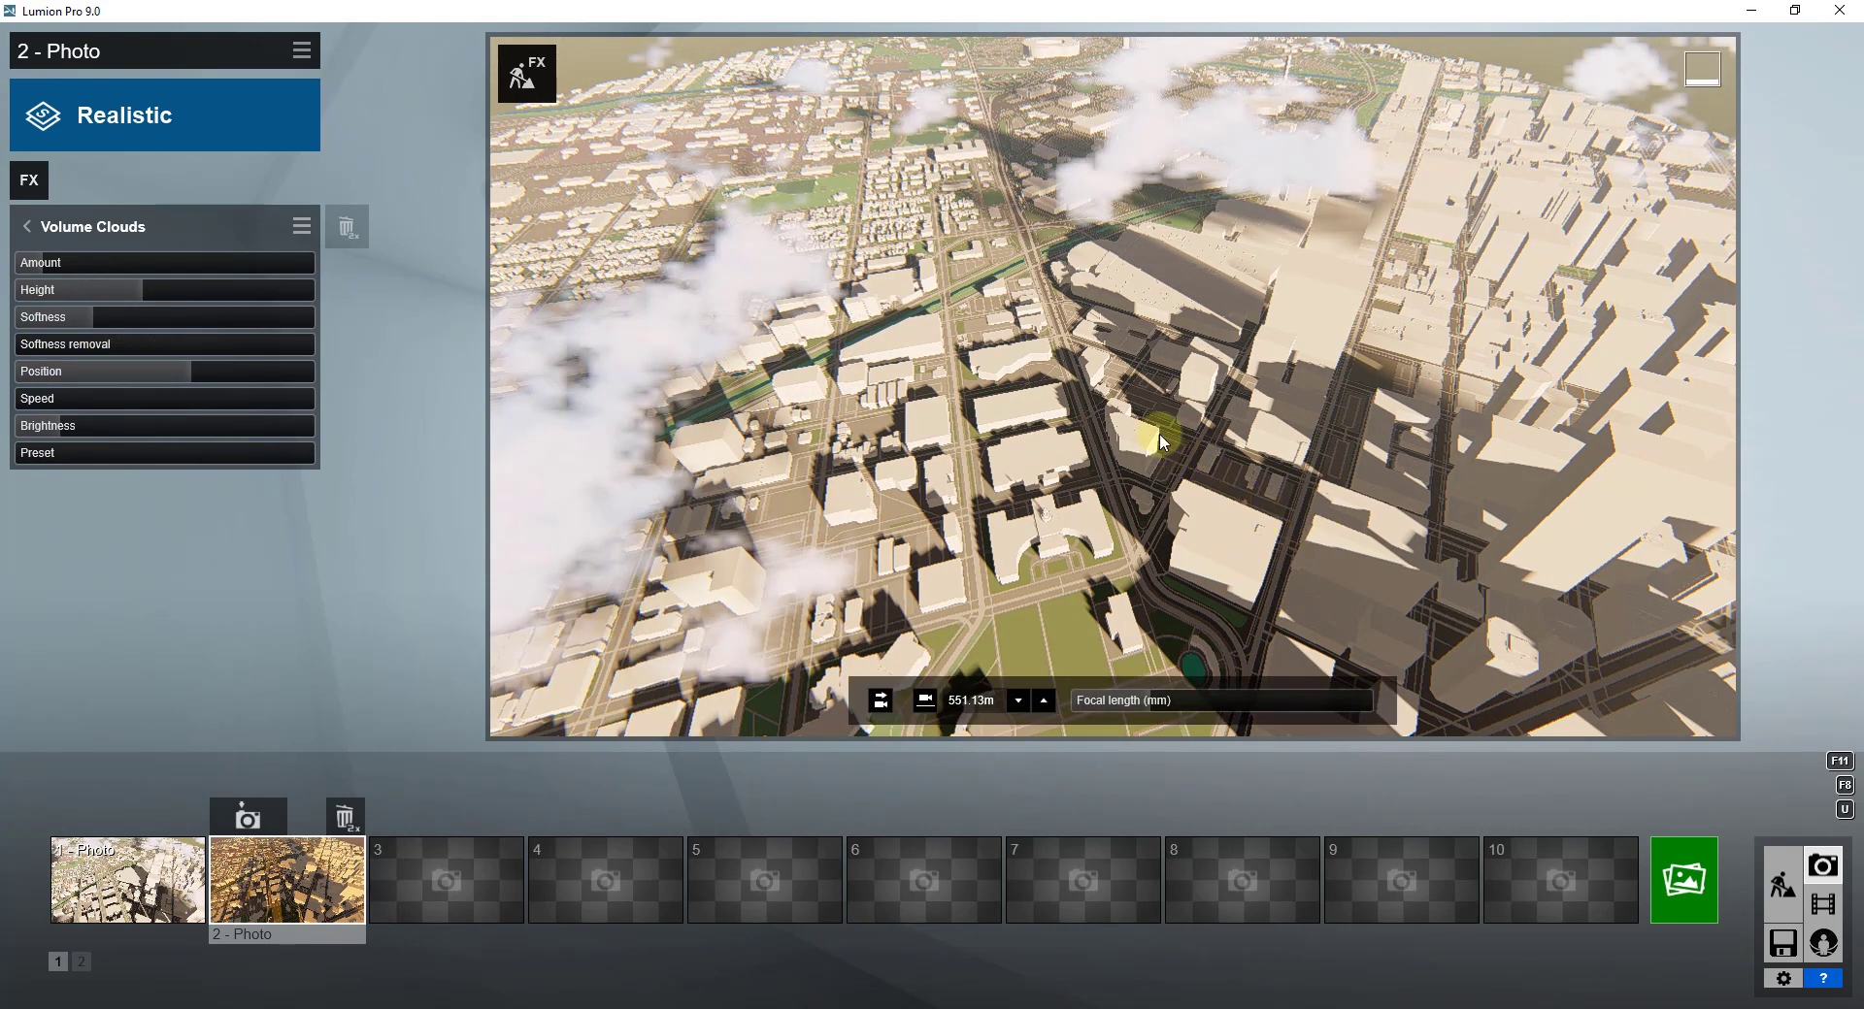
Lower the Color Correction Temperature to about 0.2 for cooler tones
{"action": "left_click", "coordinate": [30, 185]}
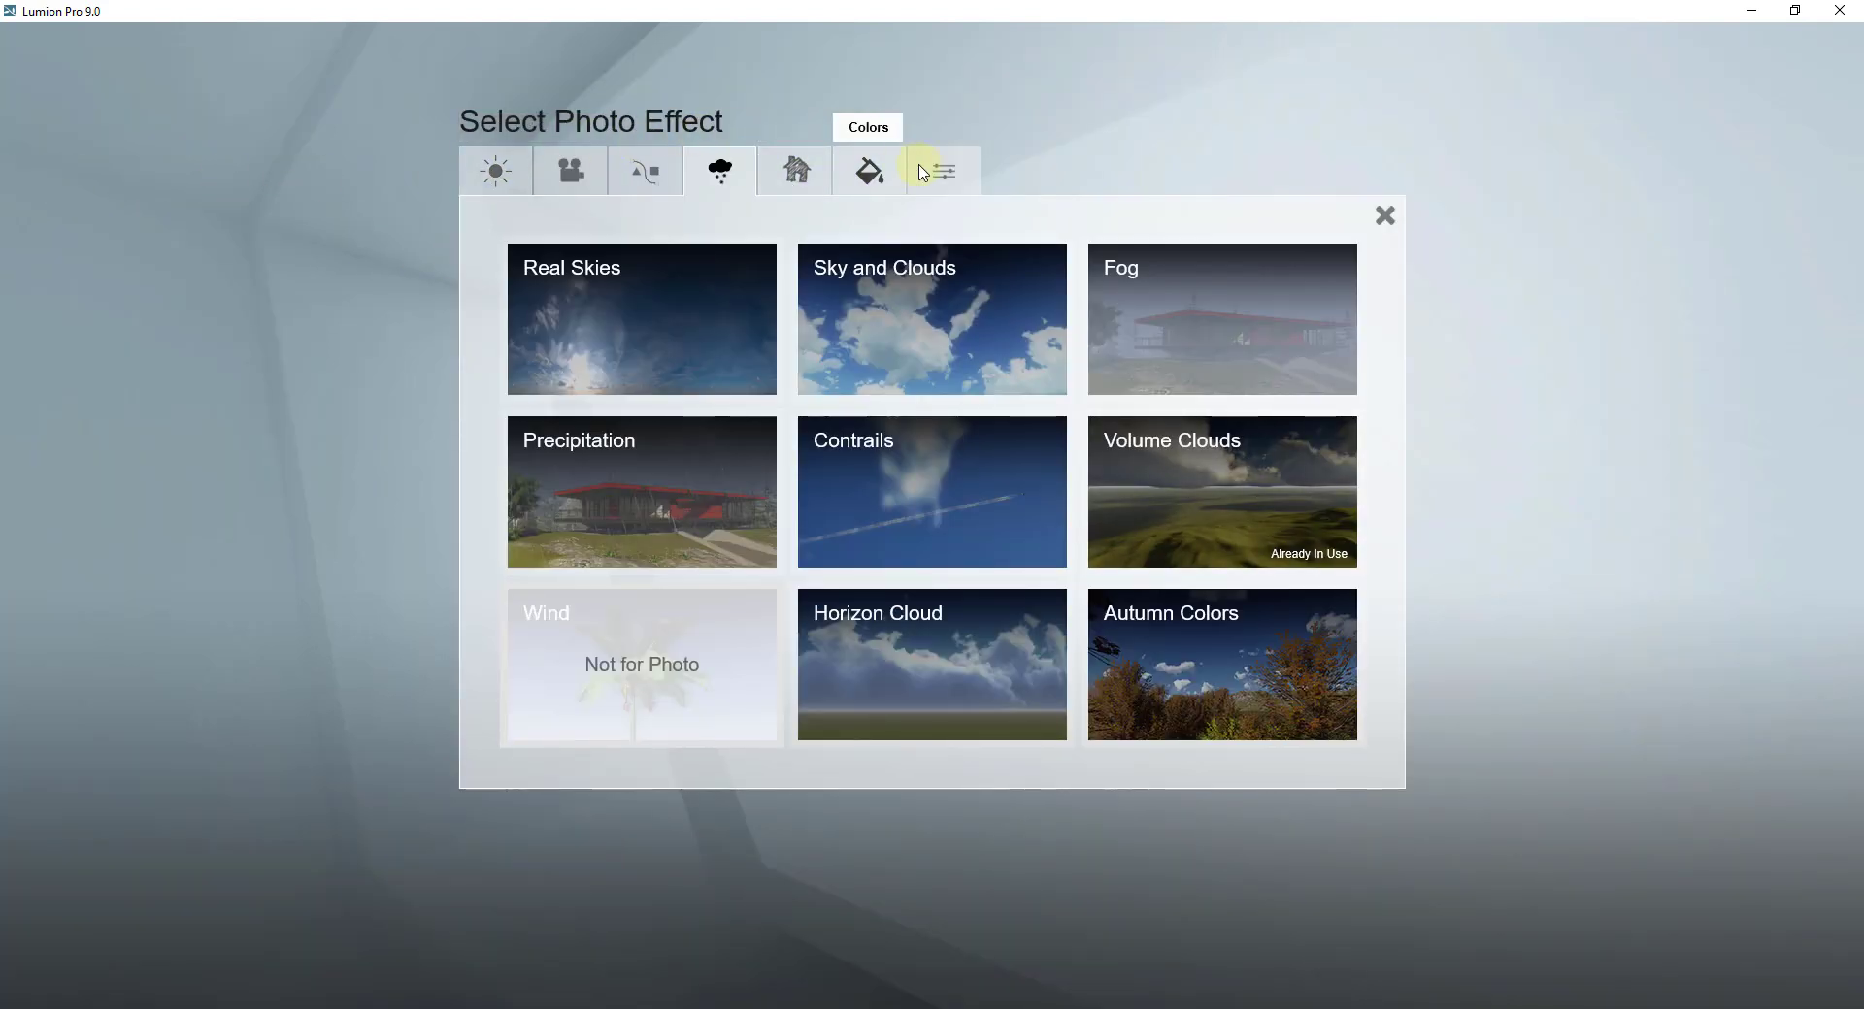
{"action": "left_click", "coordinate": [951, 172]}
{"action": "left_click", "coordinate": [869, 173]}
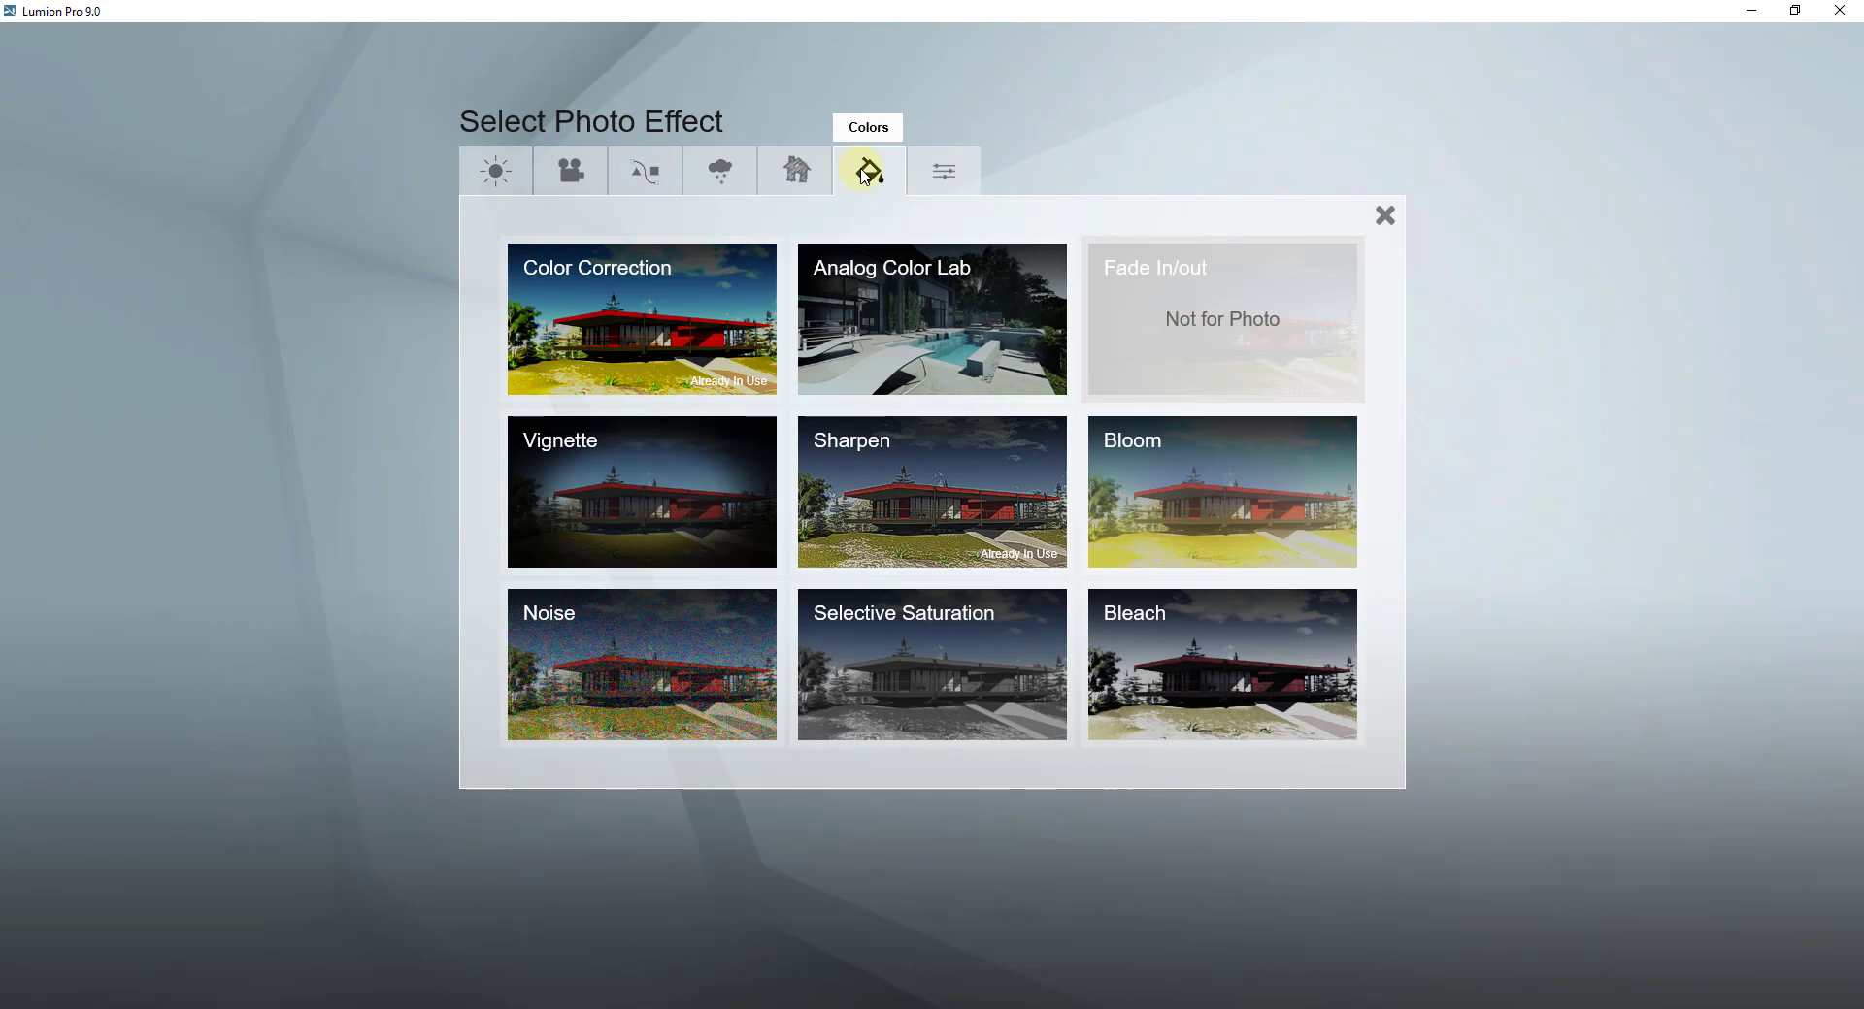
{"action": "left_click", "coordinate": [603, 301]}
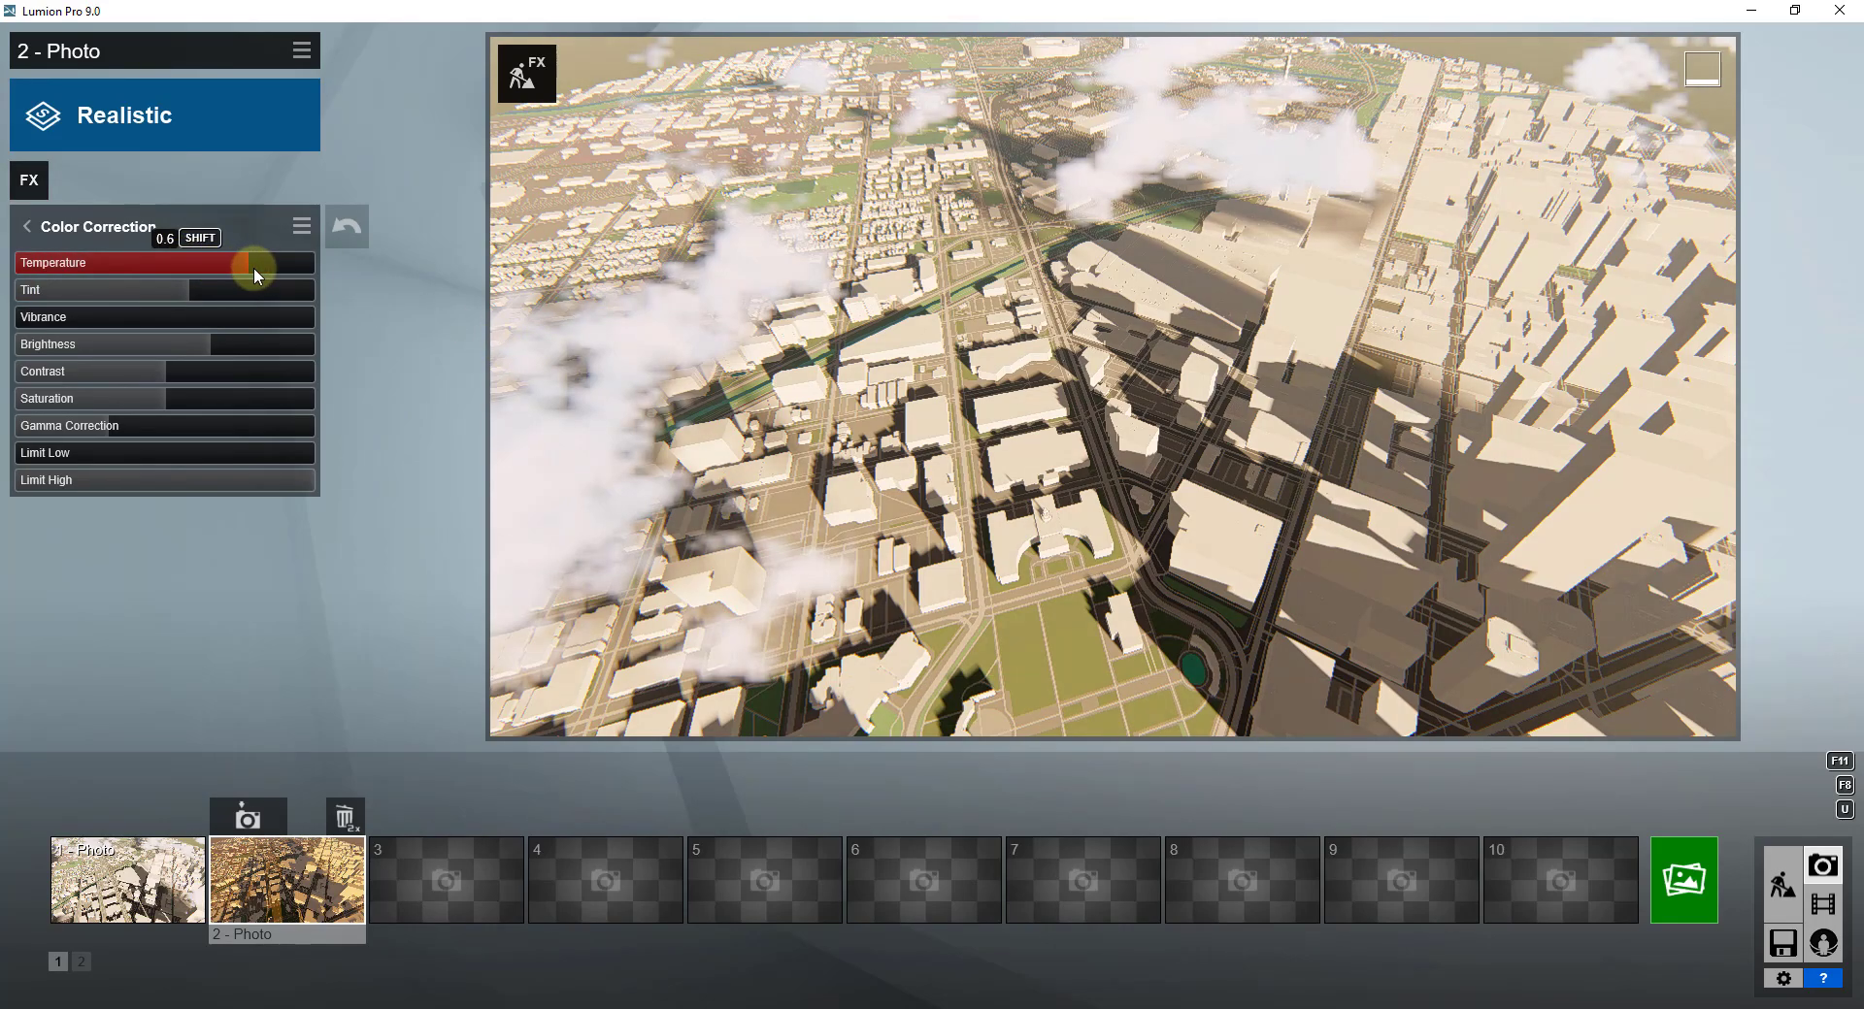
{"action": "left_click_drag", "start_coordinate": [253, 266], "coordinate": [206, 265]}
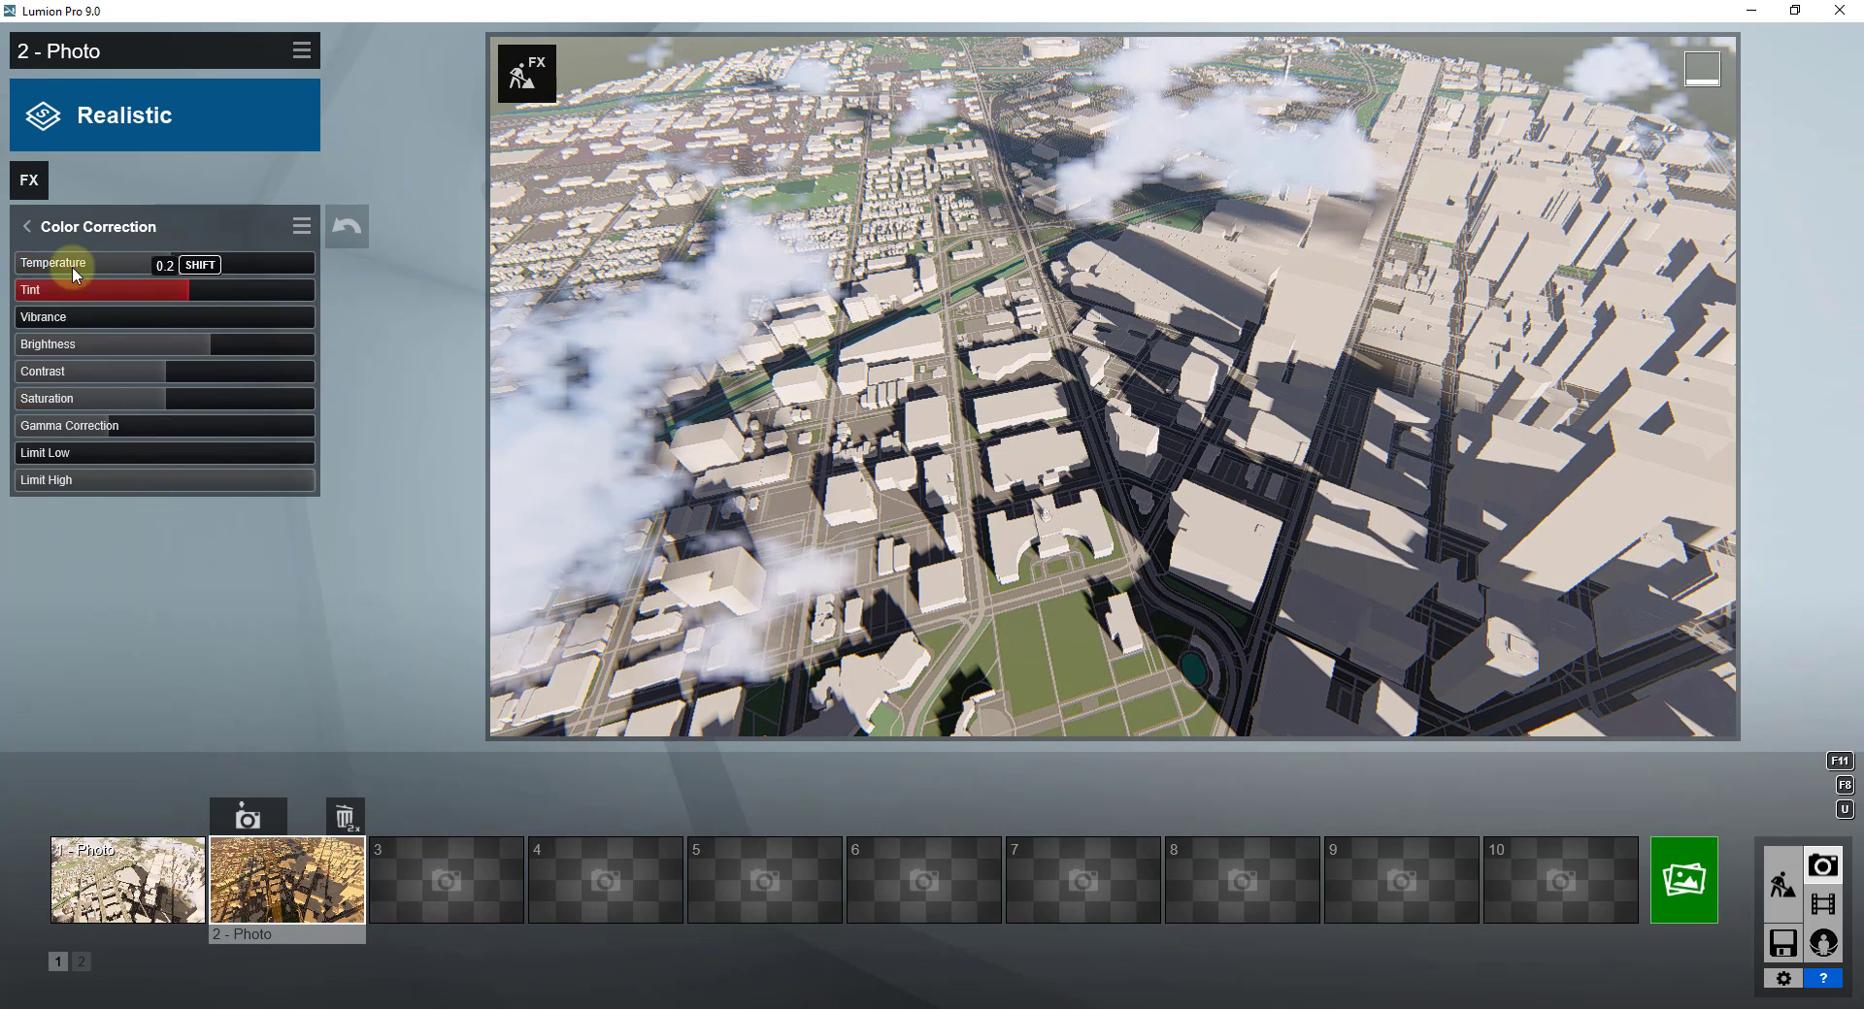
{"action": "left_click", "coordinate": [26, 226]}
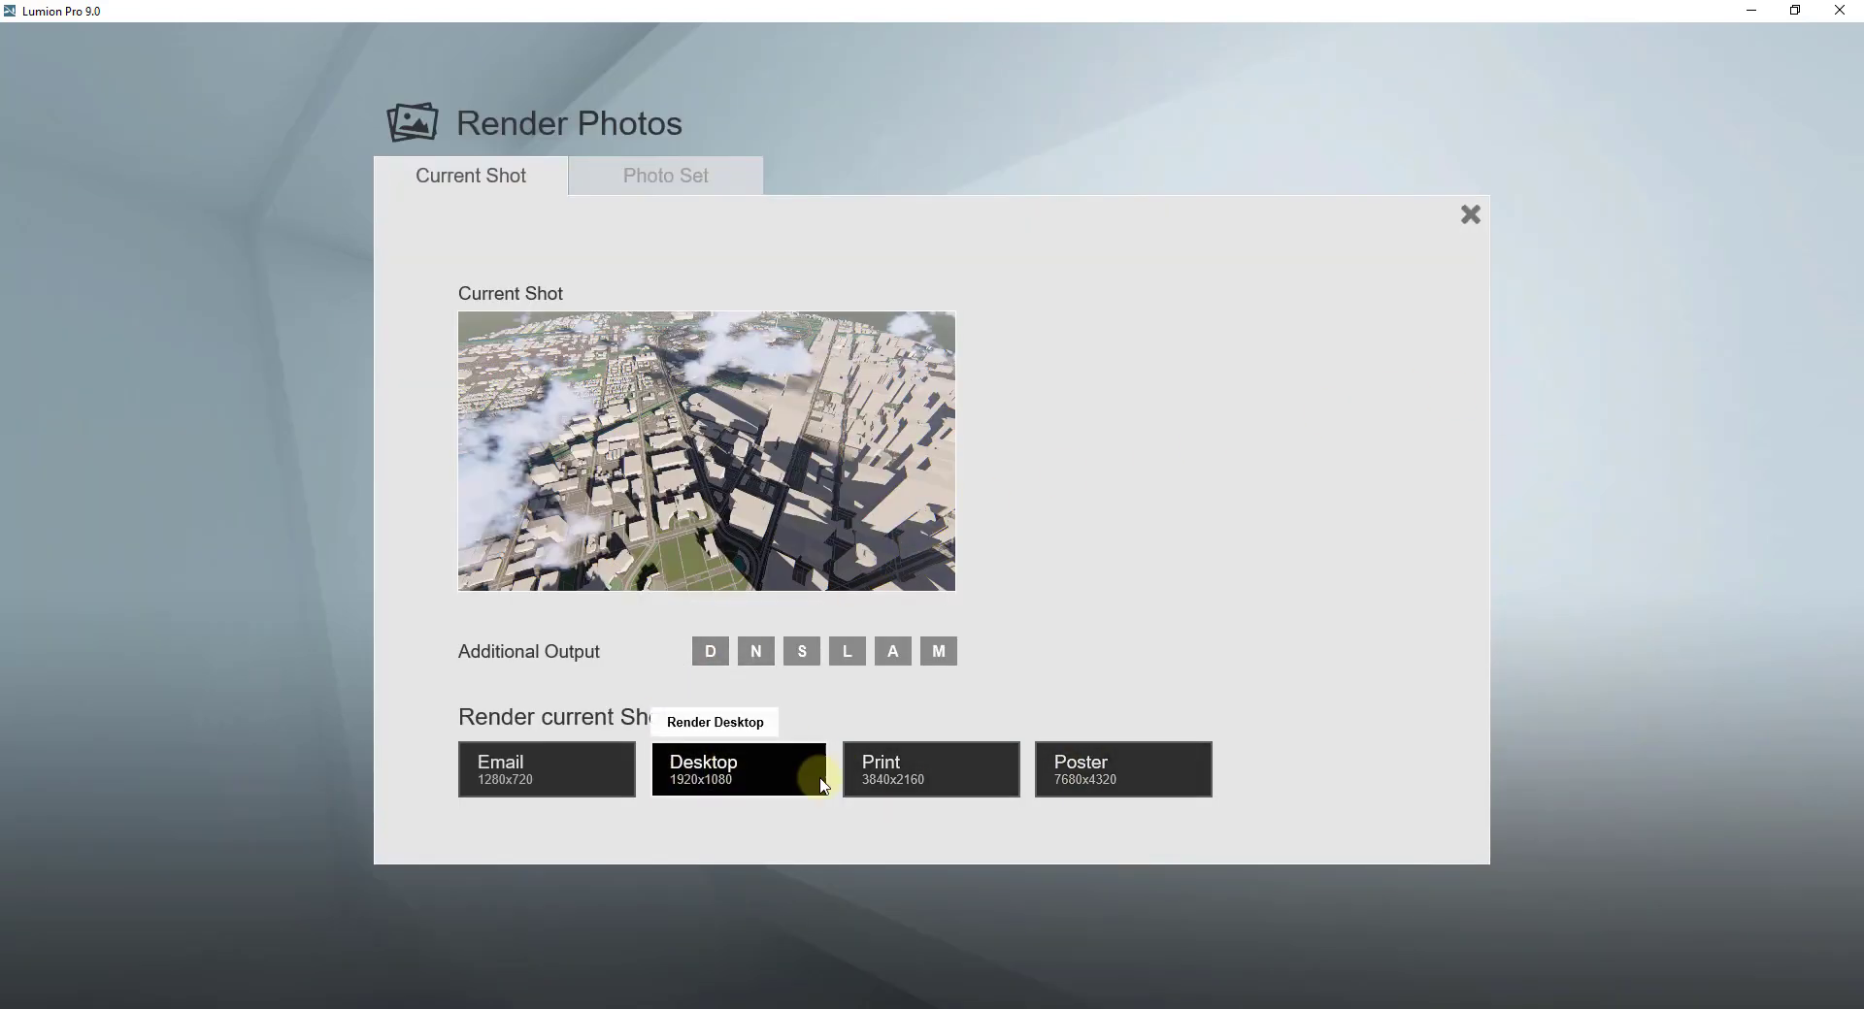
Render '2 - Photo' at Desktop 1920x1080 and save it as a JPG
{"action": "left_click", "coordinate": [736, 772]}
{"action": "key", "text": "Return"}
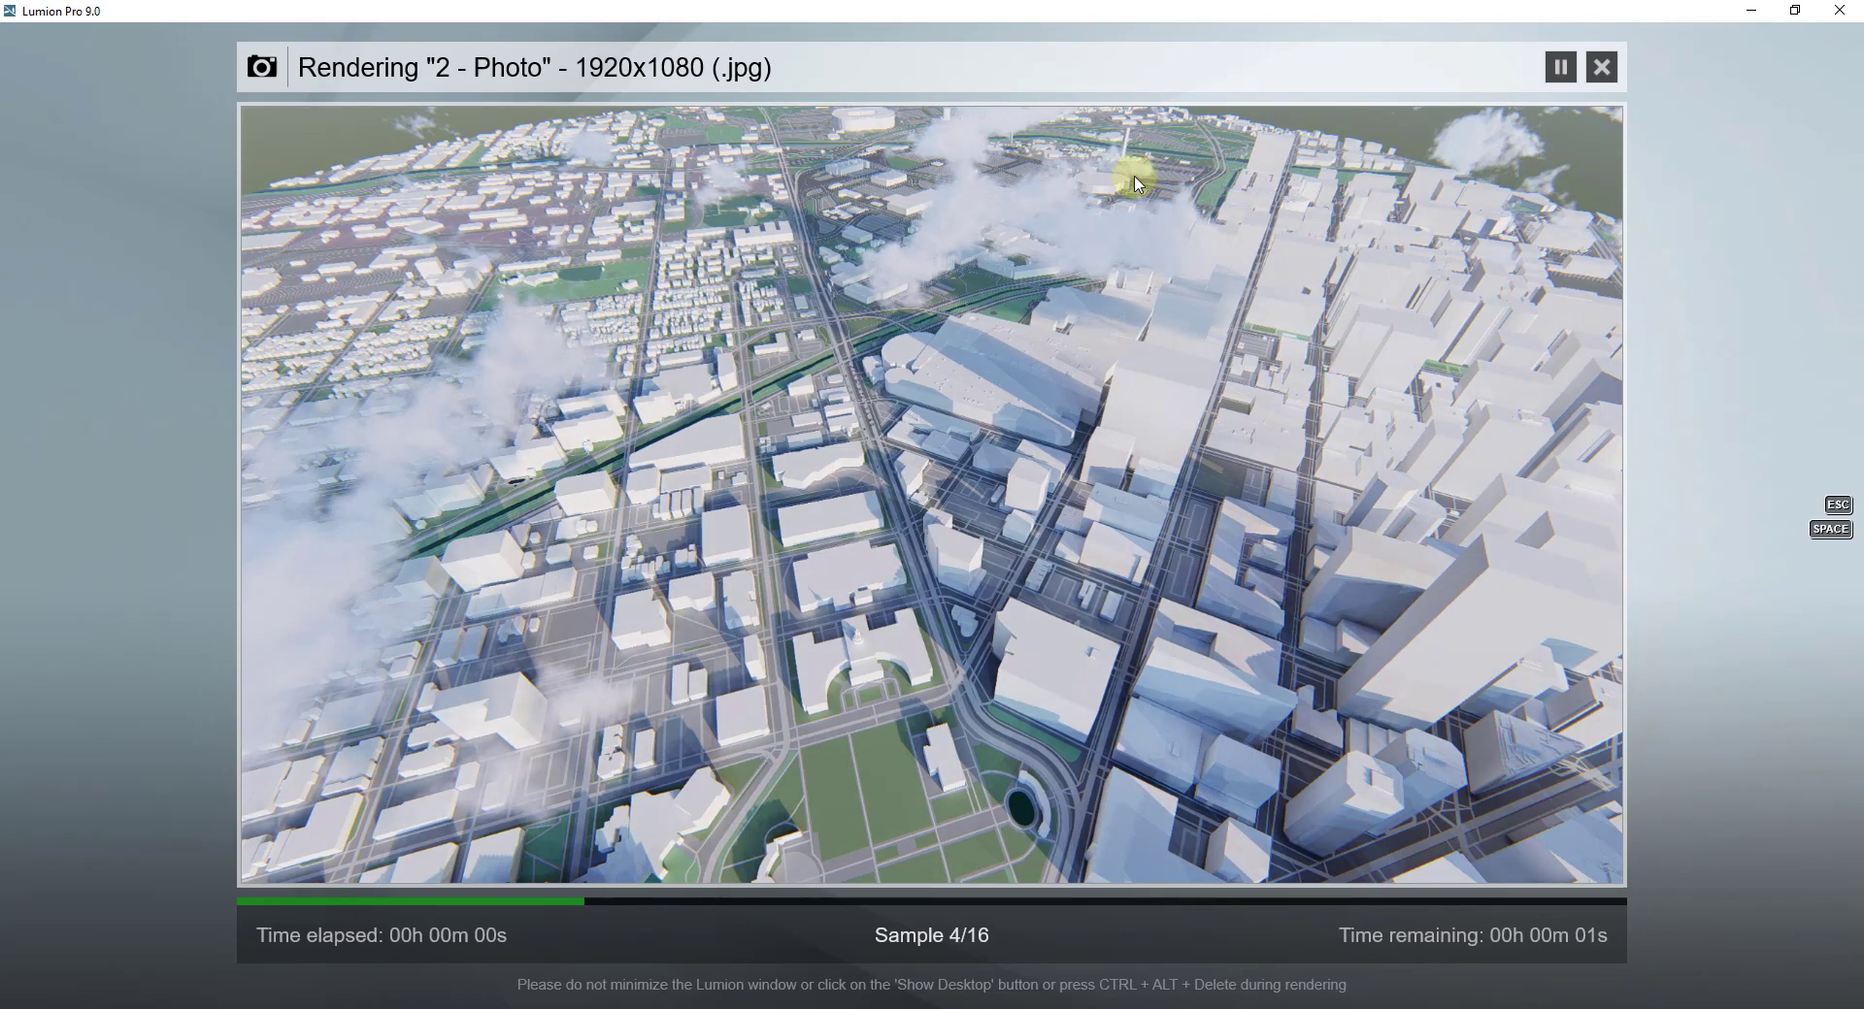